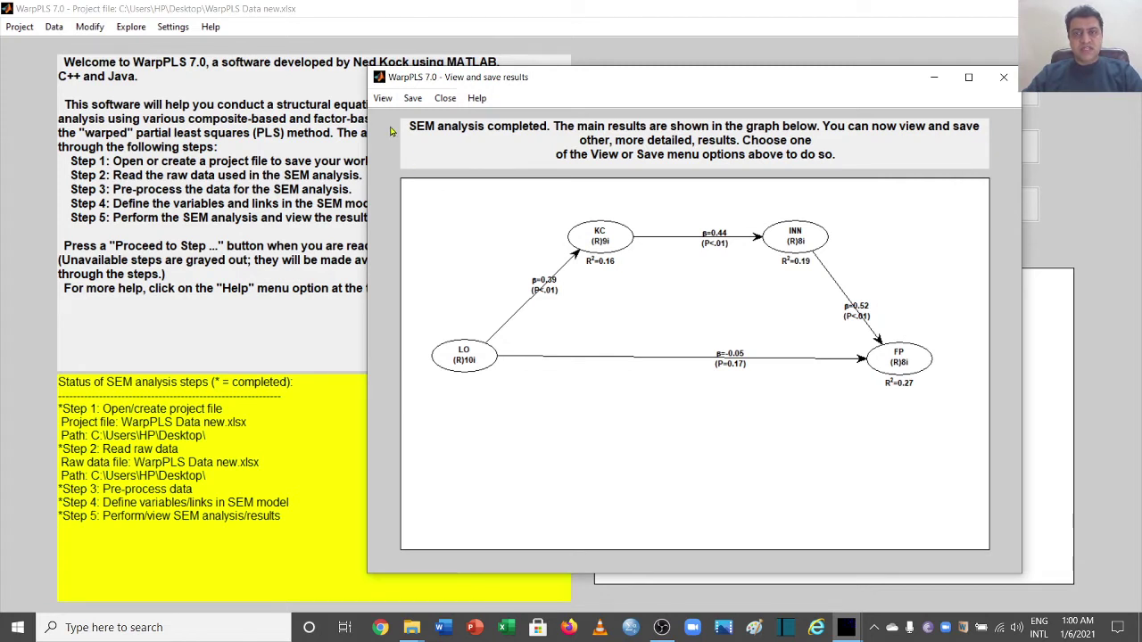
- View the combined loadings and cross-loadings of the indicators, and enlarge the results window upward and sideways
click(383, 101)
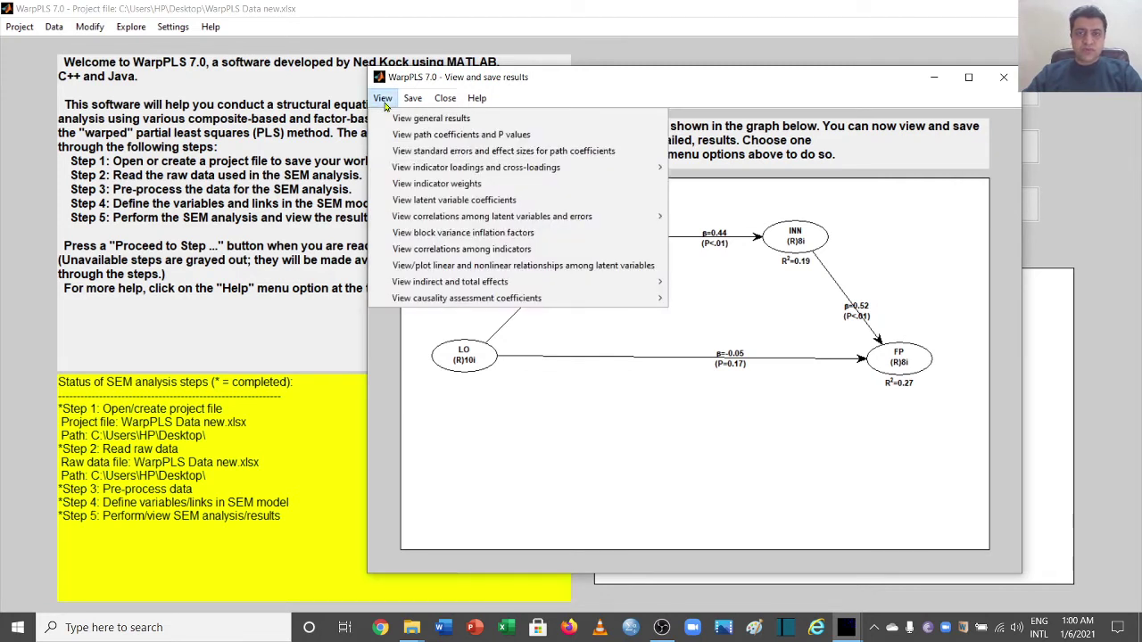
mouse_move(509, 169)
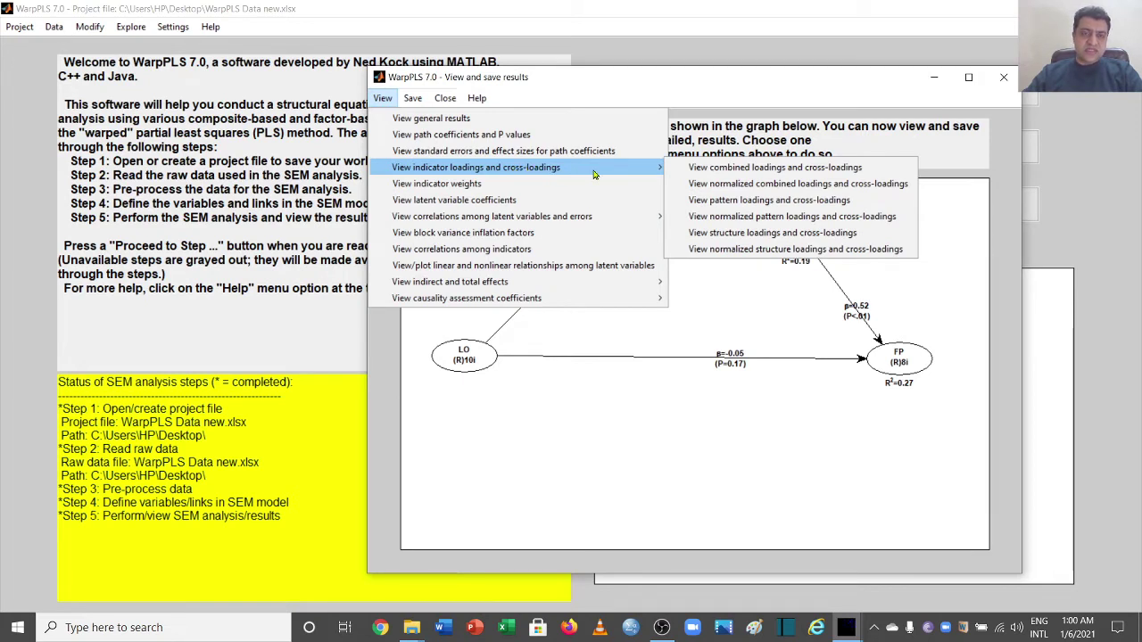
click(709, 168)
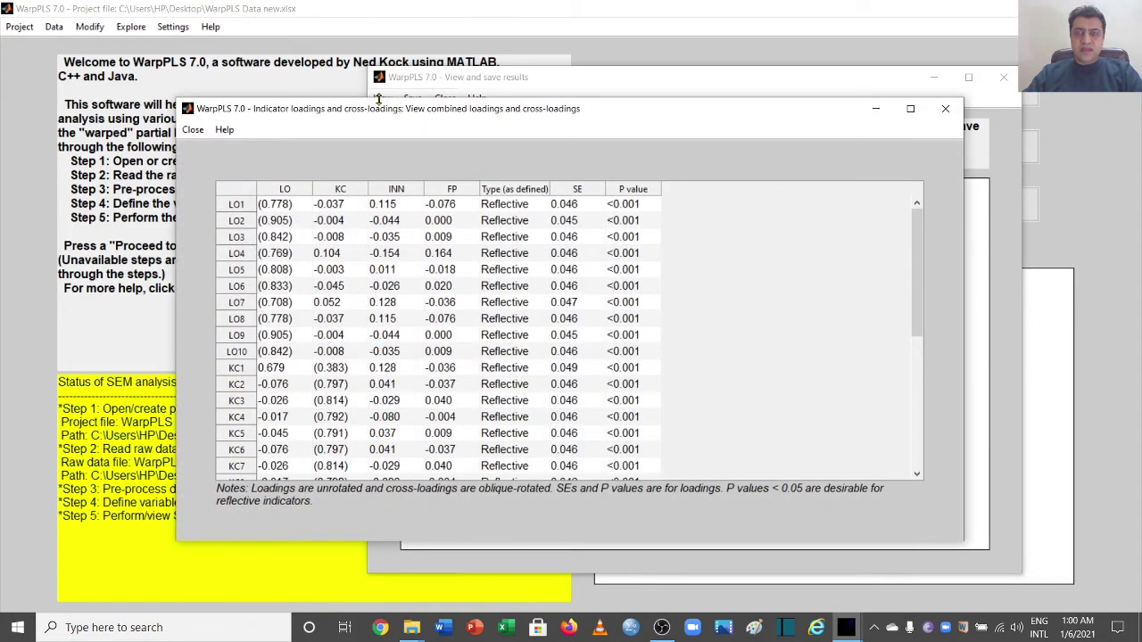
drag(379, 99, 379, 18)
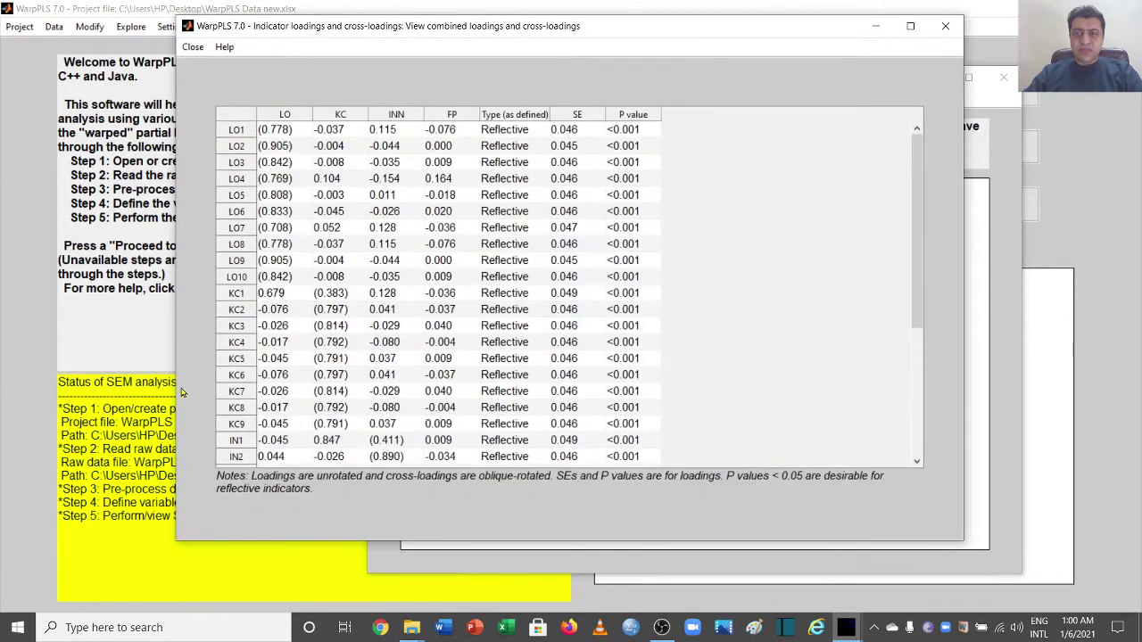
drag(176, 384, 29, 398)
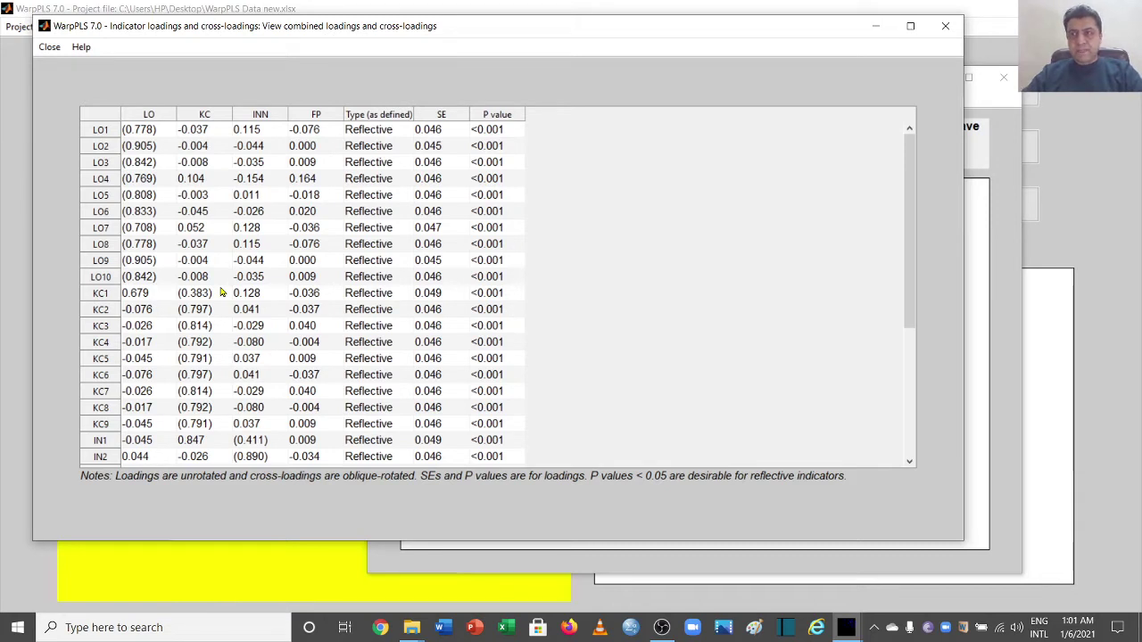
- Examine the loadings of indicators LO1 to LO10 on LO and their cross-loadings on KC, INN and FP by highlighting them
drag(147, 130, 146, 260)
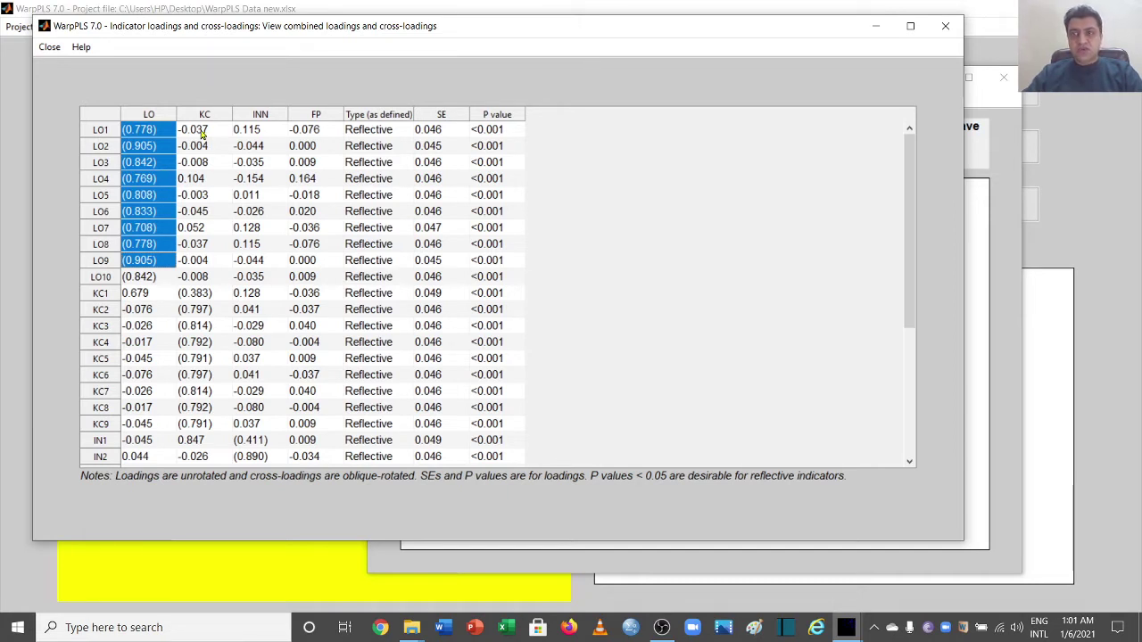
drag(201, 132, 331, 260)
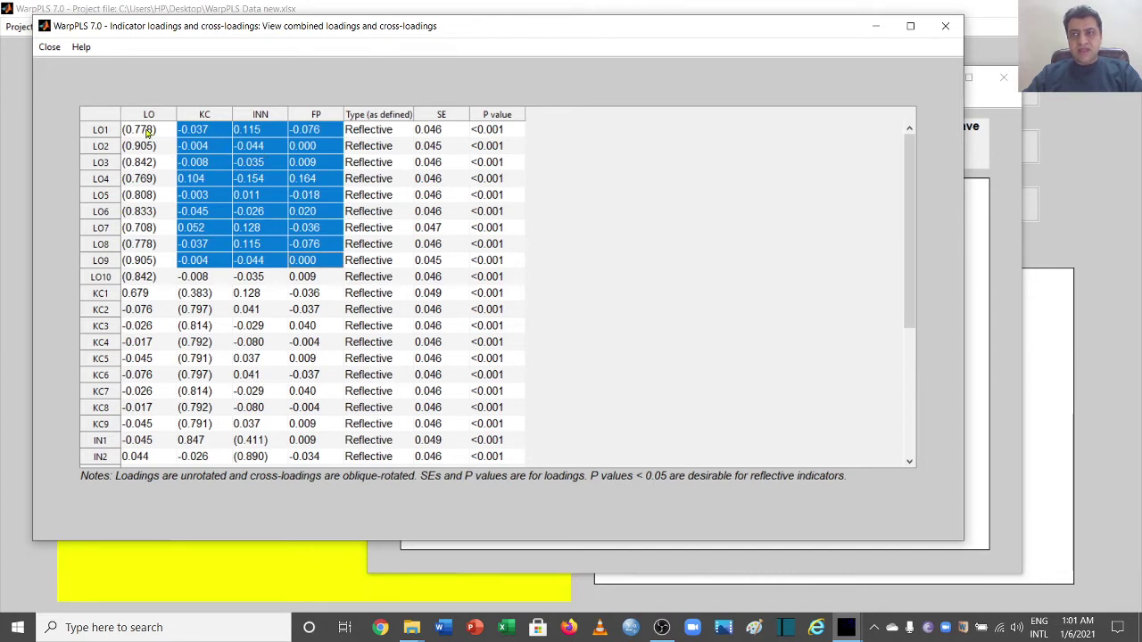
drag(144, 130, 140, 277)
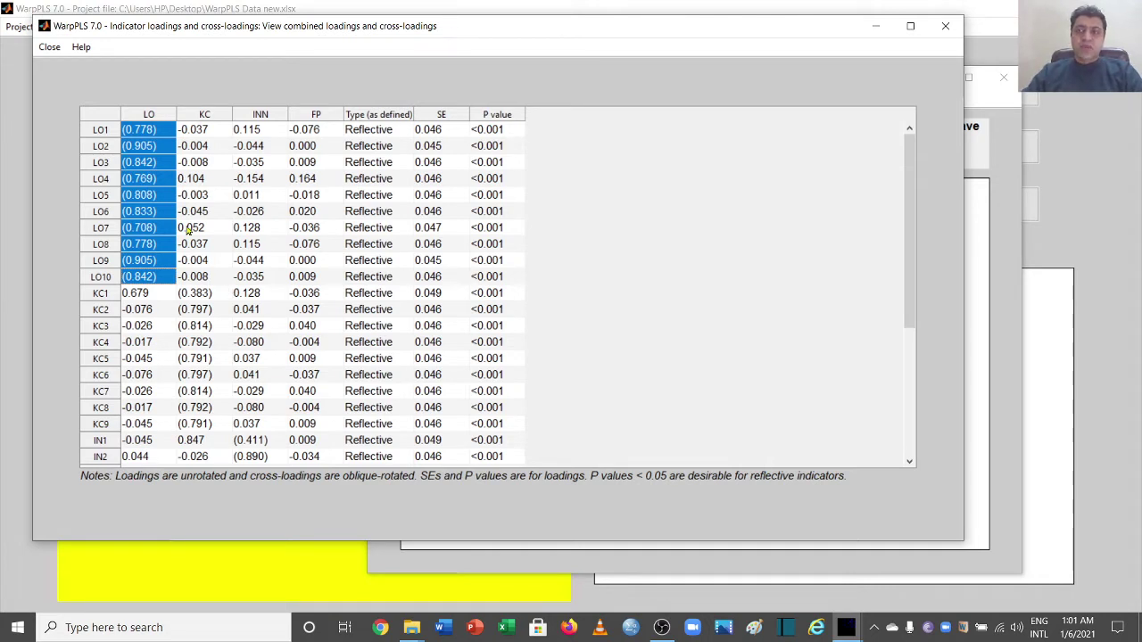
click(148, 132)
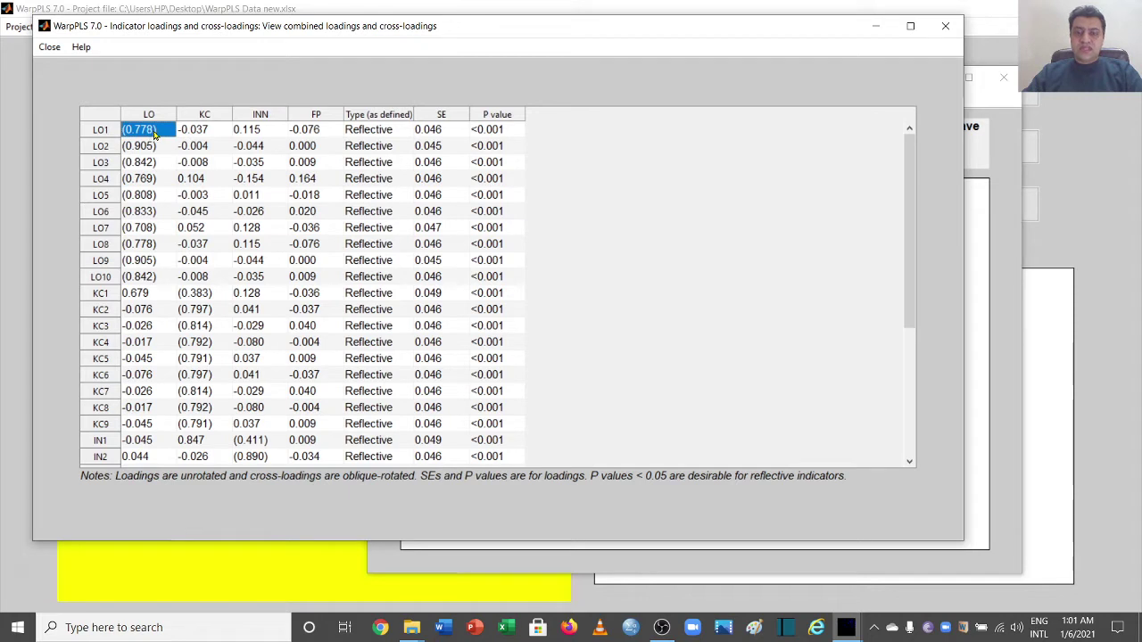
drag(153, 132, 150, 277)
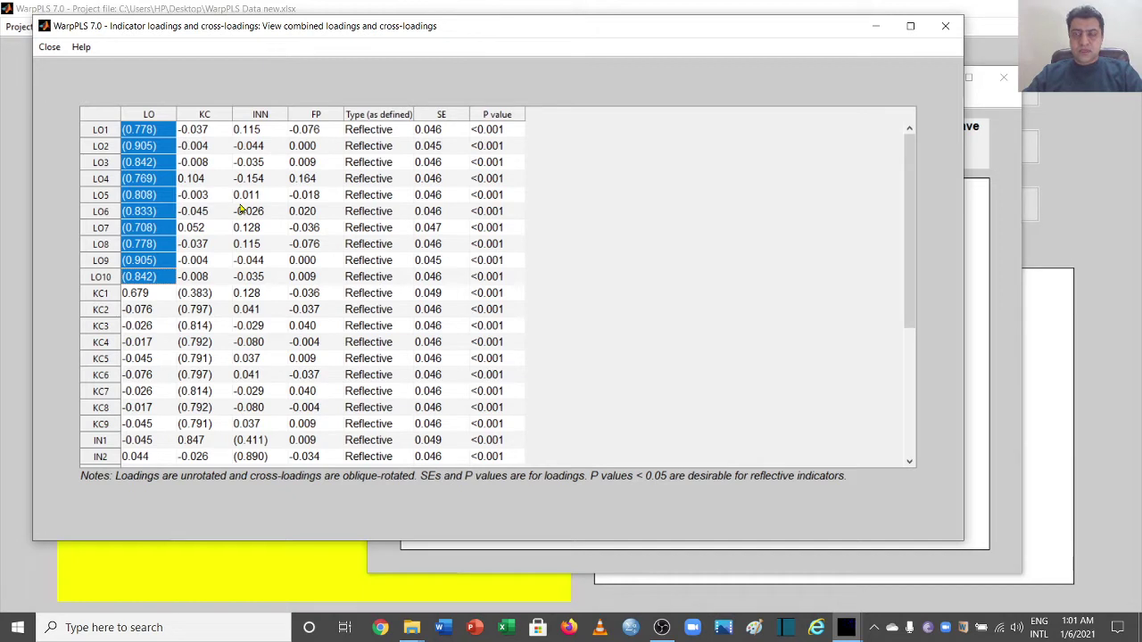
drag(210, 132, 322, 282)
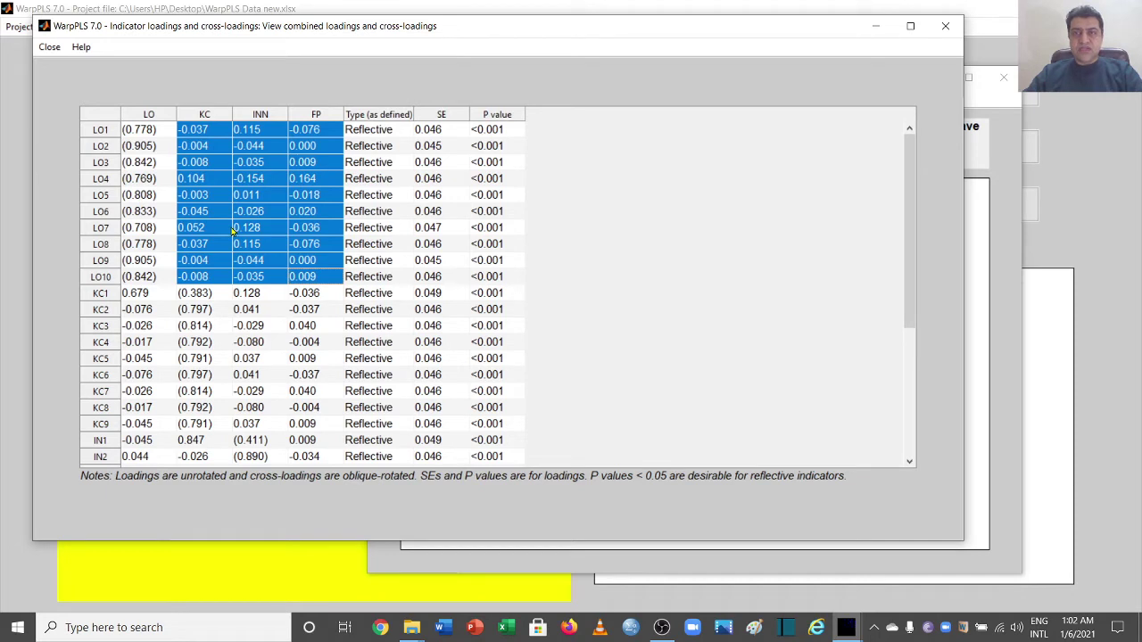
- Compare KC1's loading on KC with its cross-loading on LO, and highlight the KC loadings of KC1 to KC9
click(142, 292)
drag(142, 292, 186, 296)
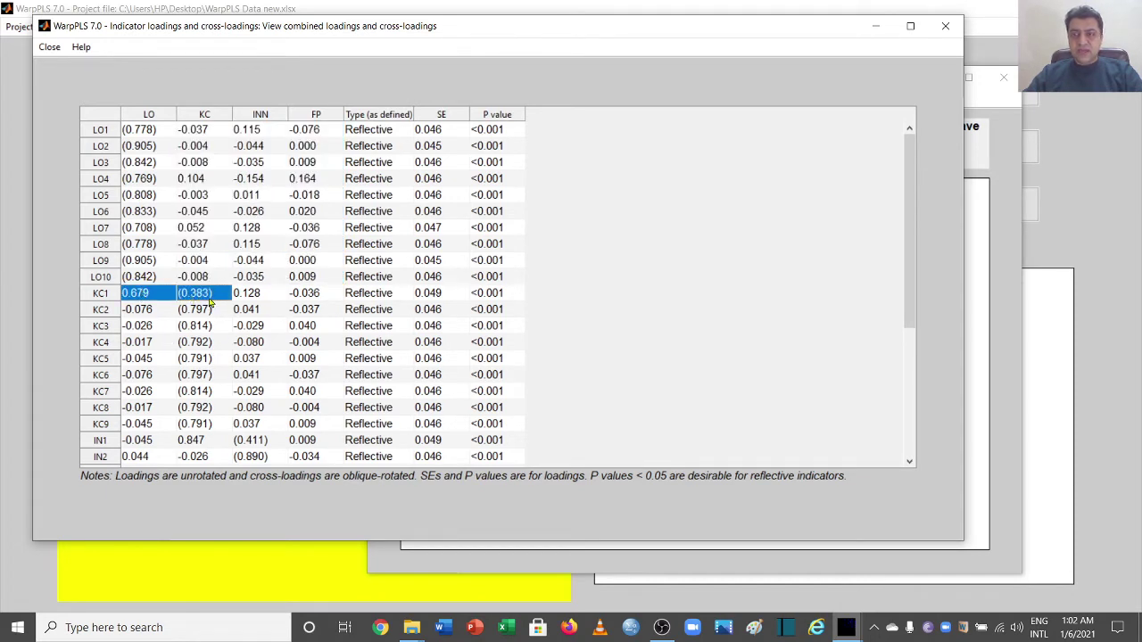
click(212, 297)
key(shift+Down)
key(shift+Down)
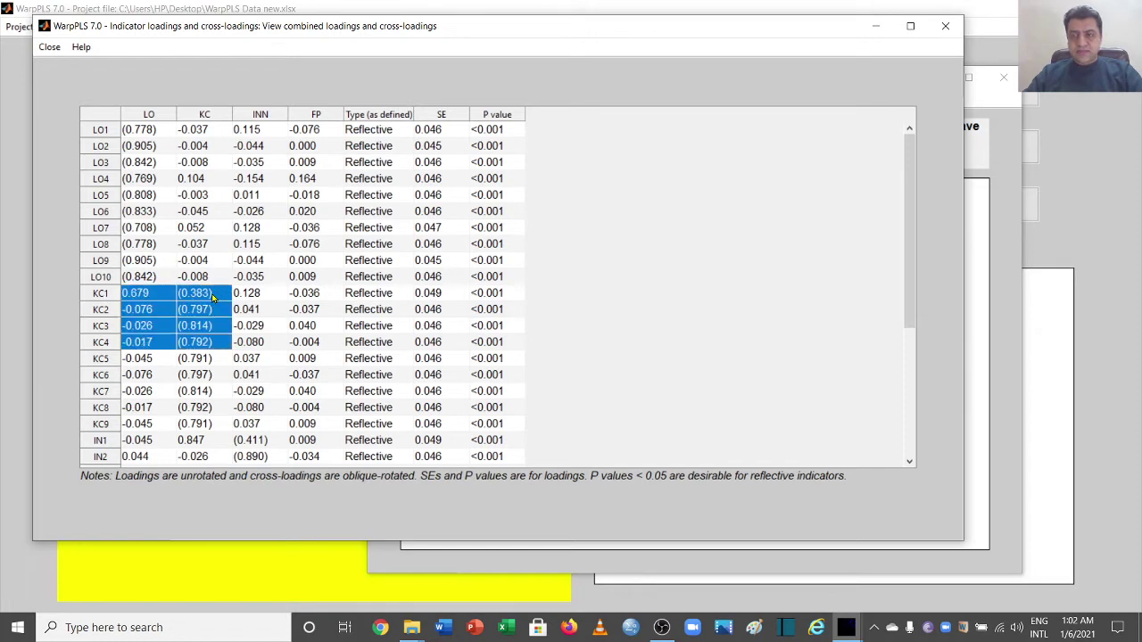
click(212, 299)
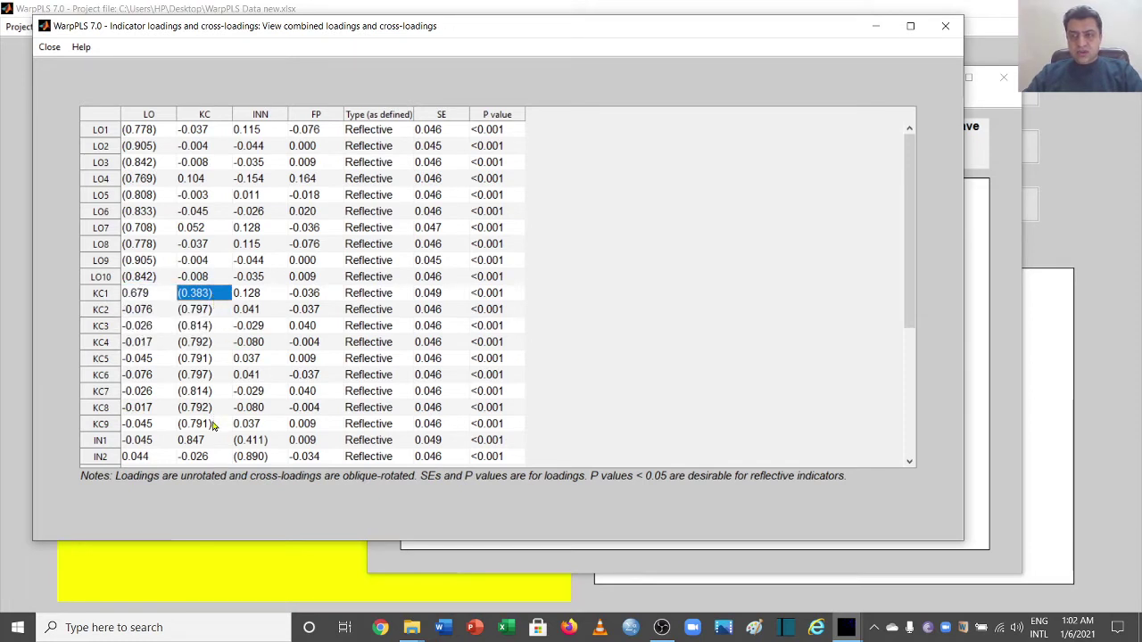
drag(212, 425, 208, 302)
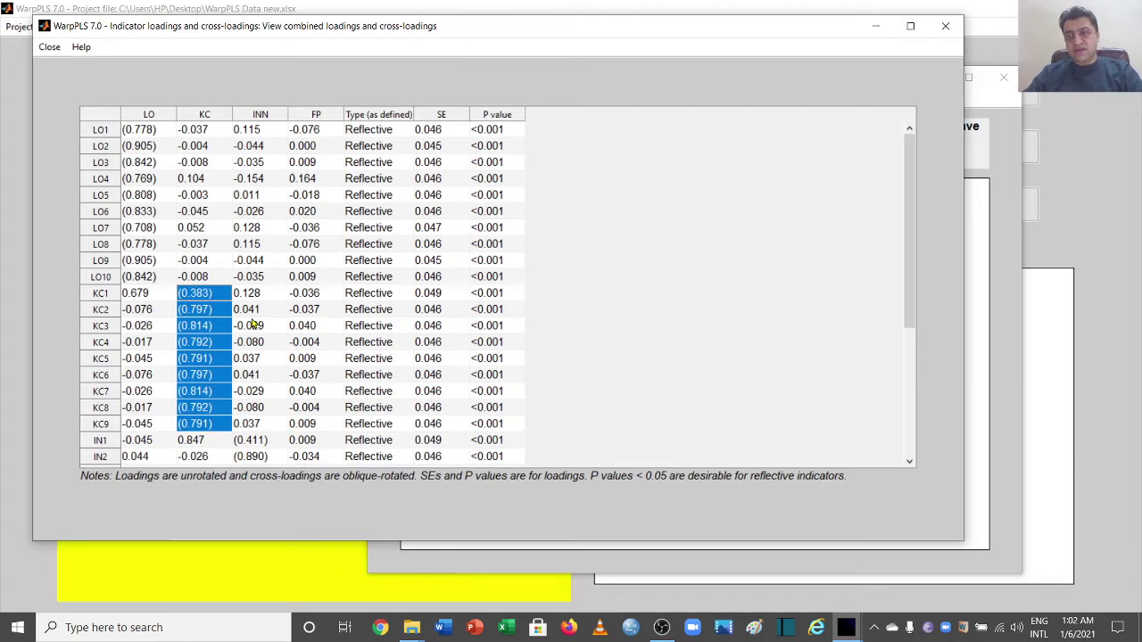
- Highlight the INN loadings of IN1 to IN8, and the FP loadings and cross-loadings of FP_1 to FP_8
drag(907, 300, 912, 413)
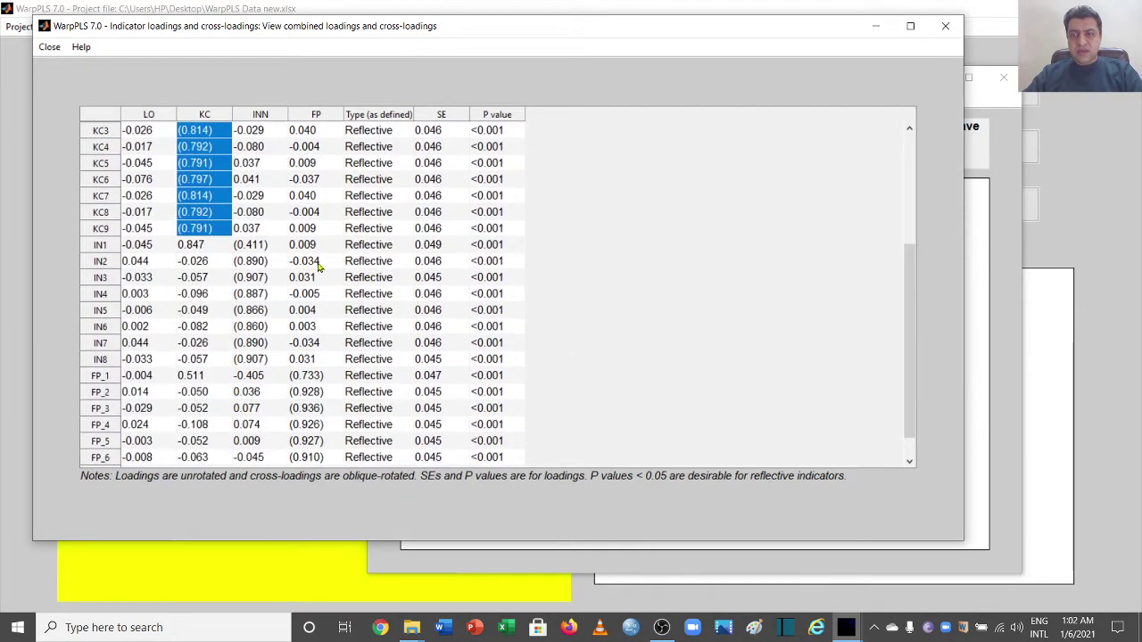
drag(268, 244, 264, 359)
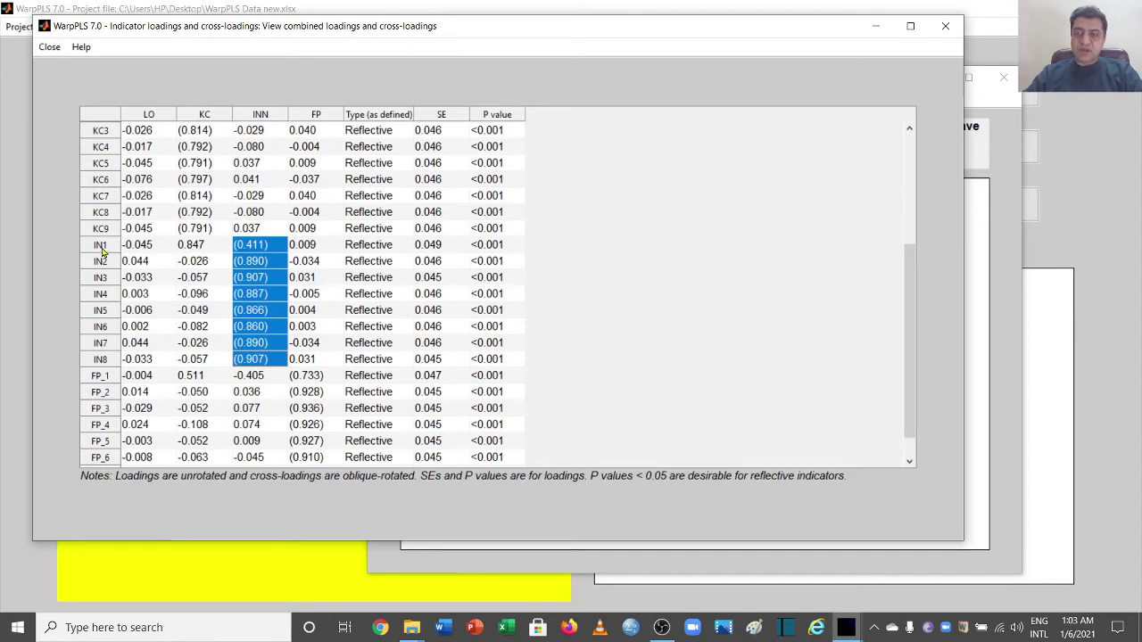
drag(915, 347, 910, 375)
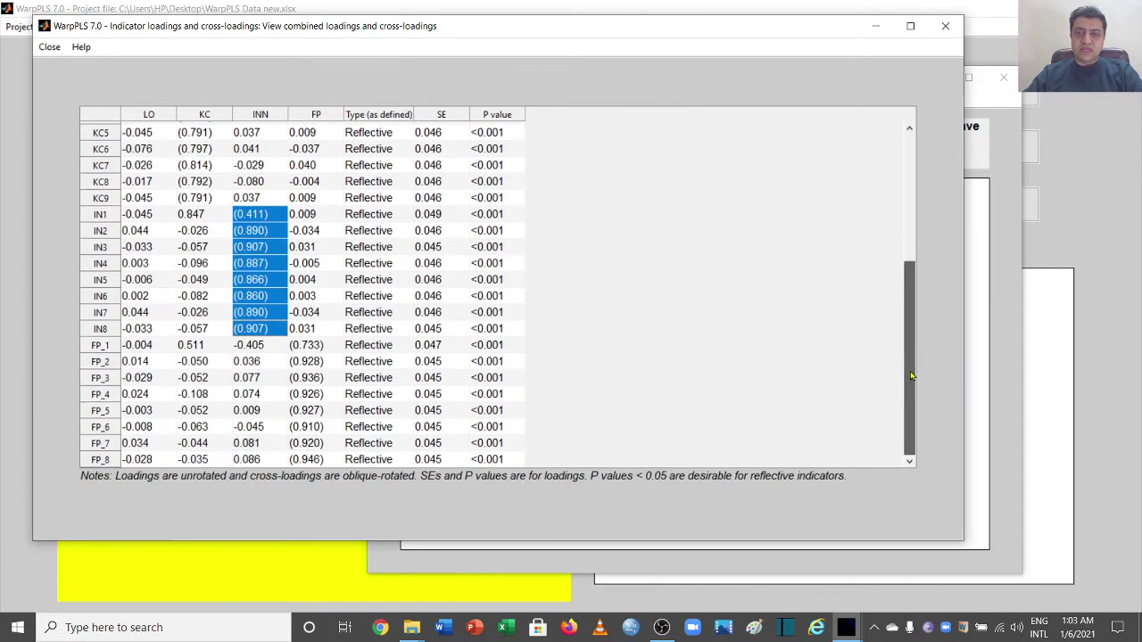
click(315, 349)
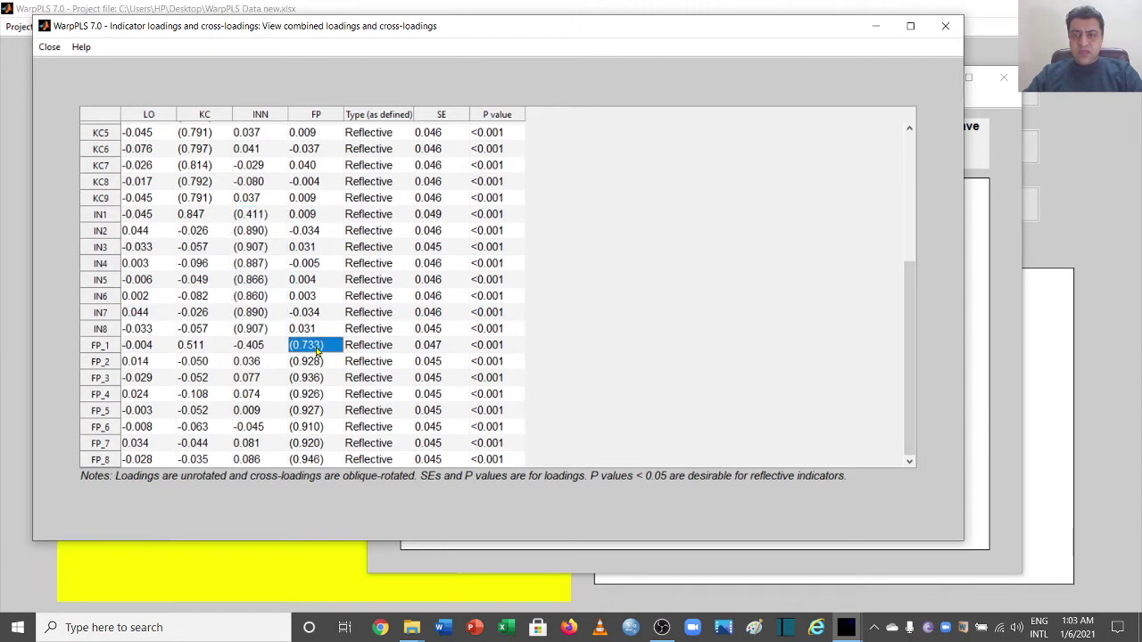
drag(315, 350, 315, 462)
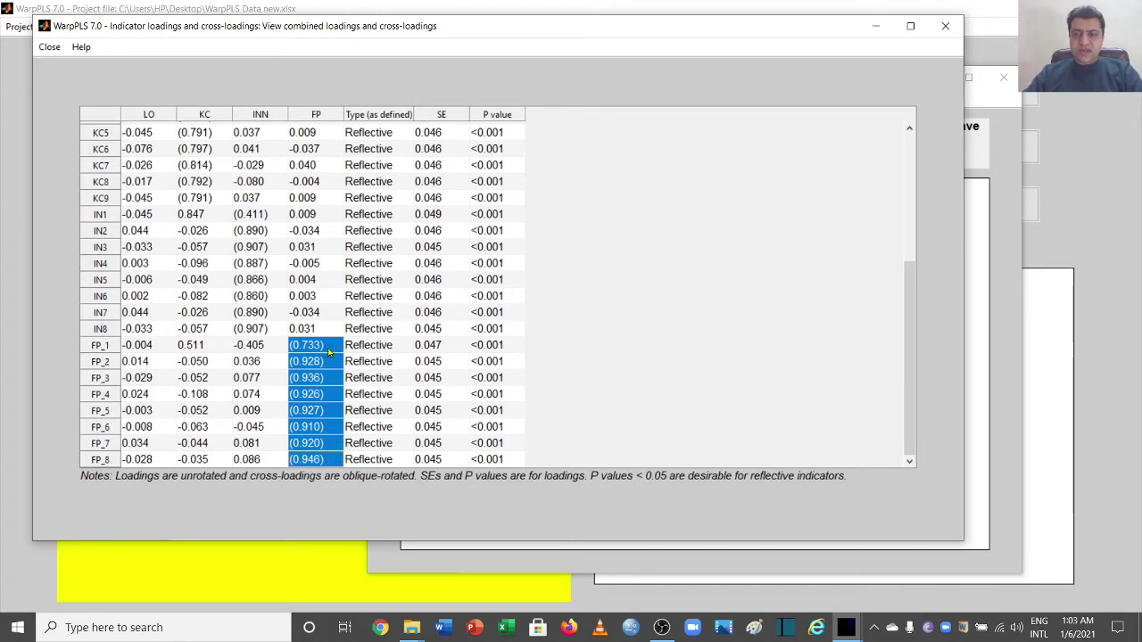
drag(262, 345, 148, 470)
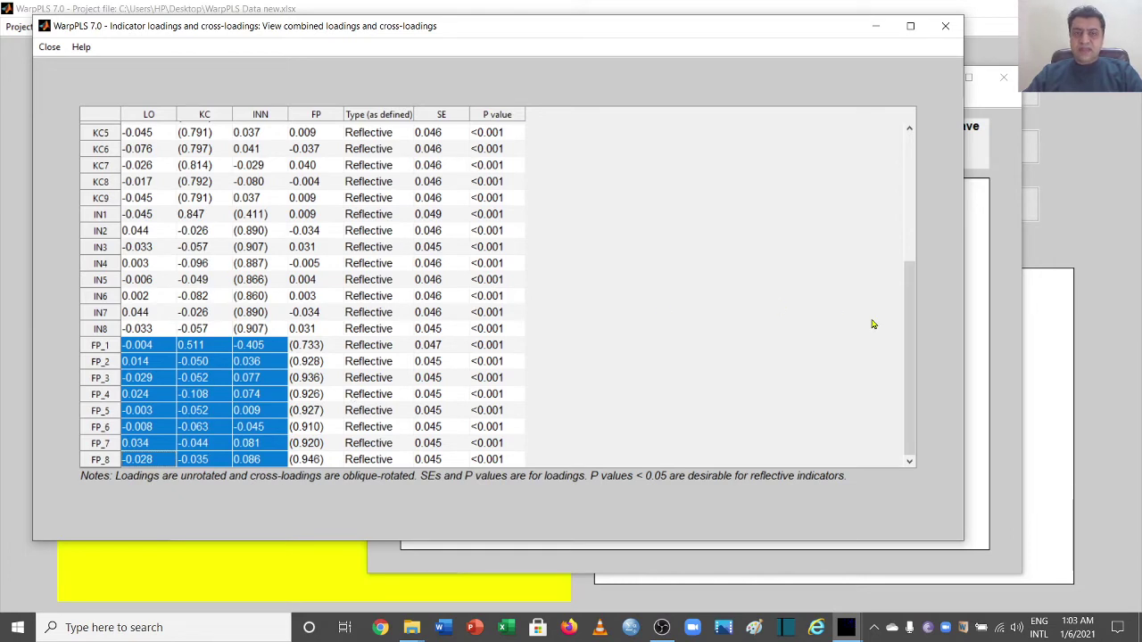
- Close the combined loadings window and view the latent variable coefficients
drag(907, 334, 906, 157)
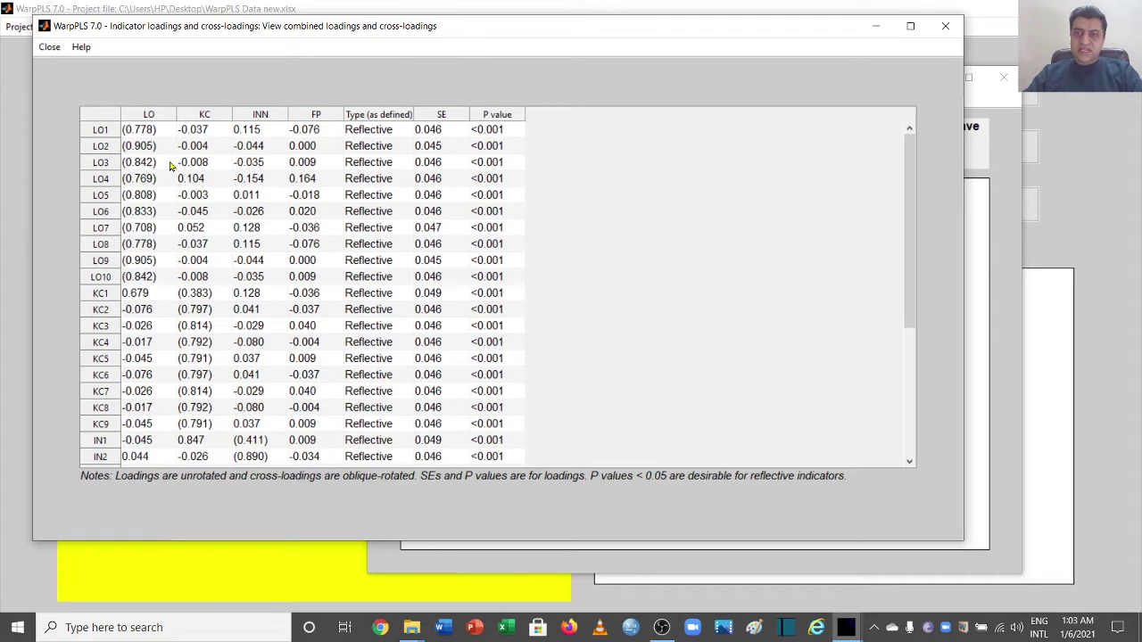
click(49, 48)
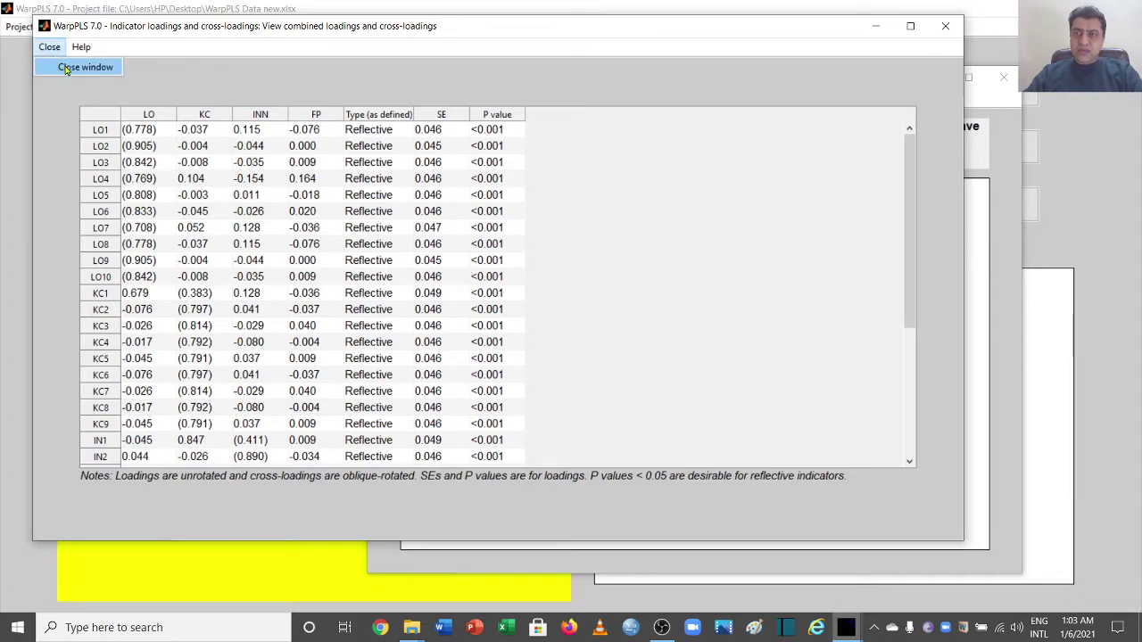
click(66, 67)
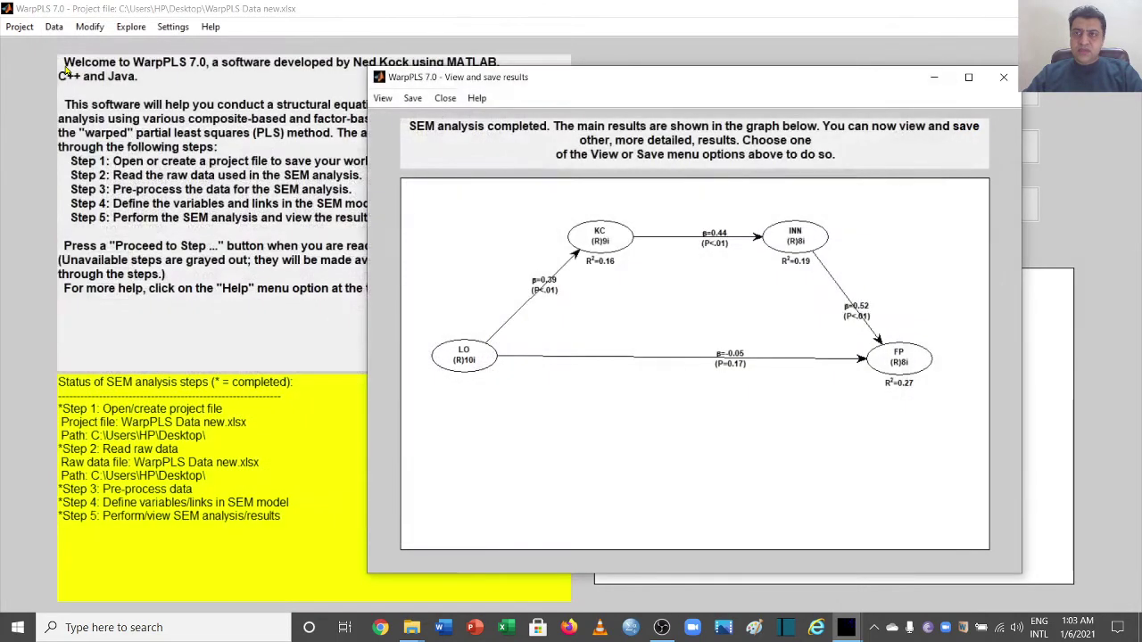
click(382, 99)
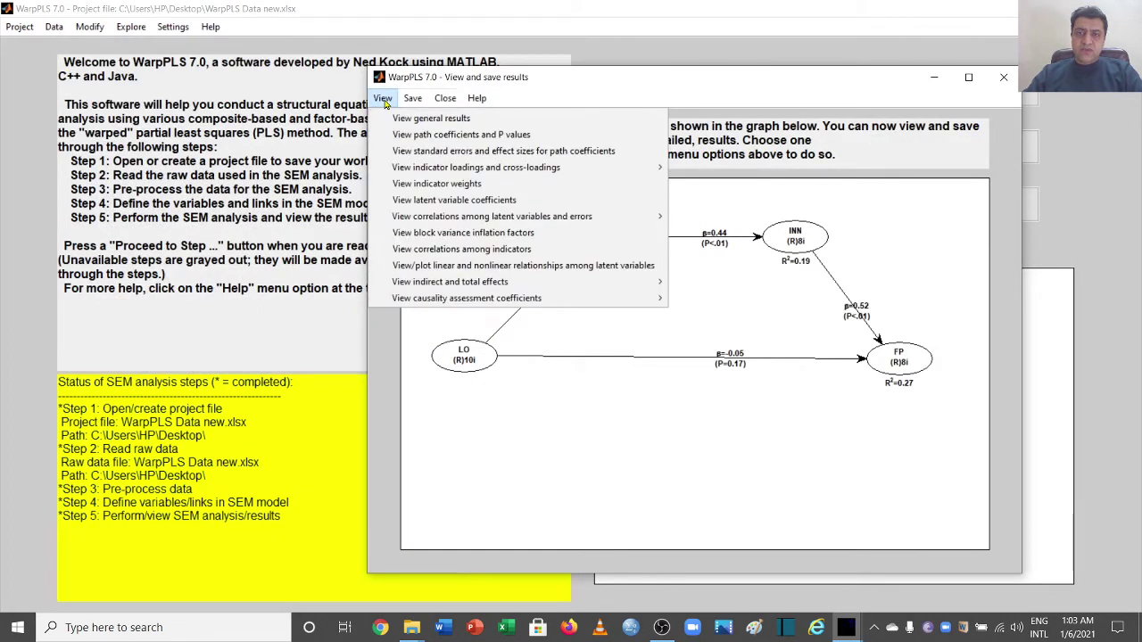
click(506, 204)
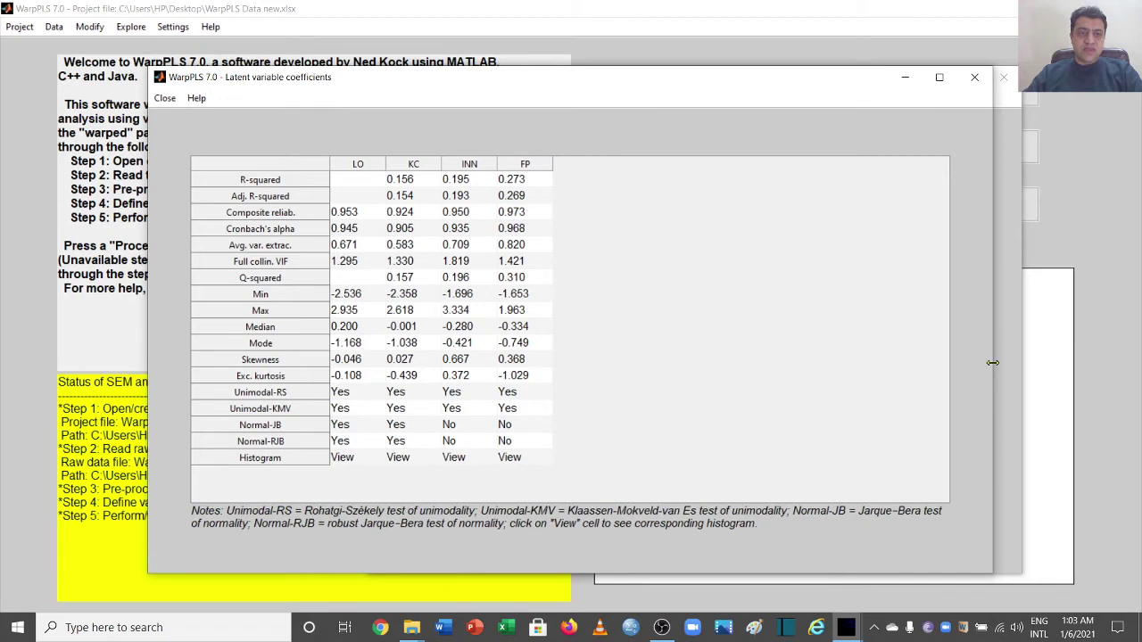
- Narrow and reposition the latent variable coefficients window, and resize the results window so the table and model graph sit side by side
drag(995, 362, 610, 360)
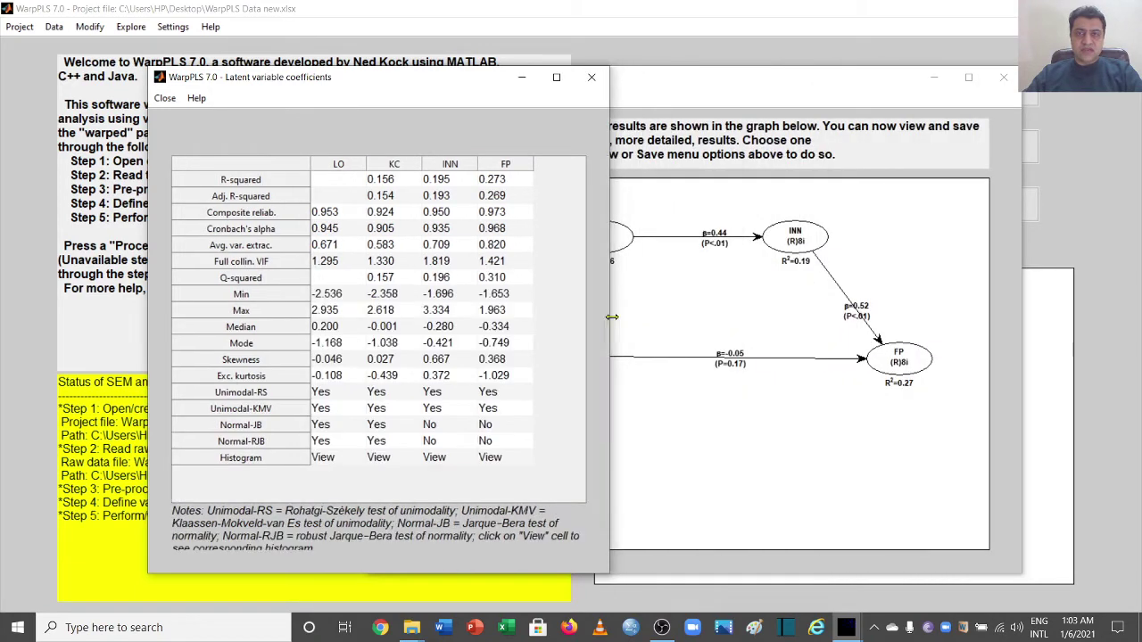
drag(436, 92, 303, 56)
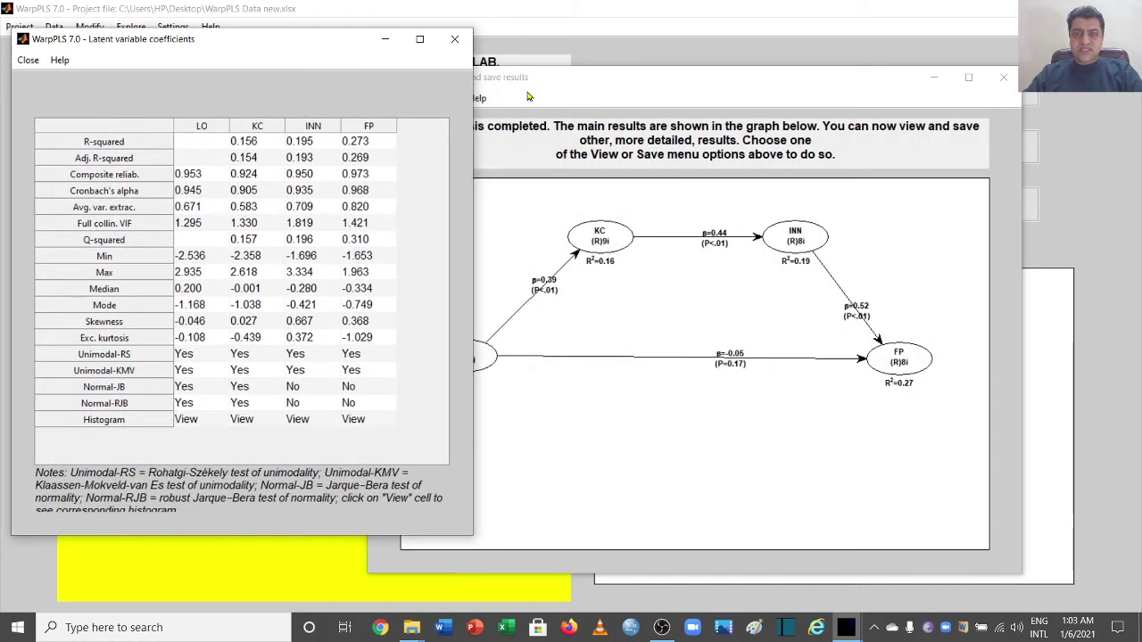
click(575, 100)
drag(369, 260, 474, 240)
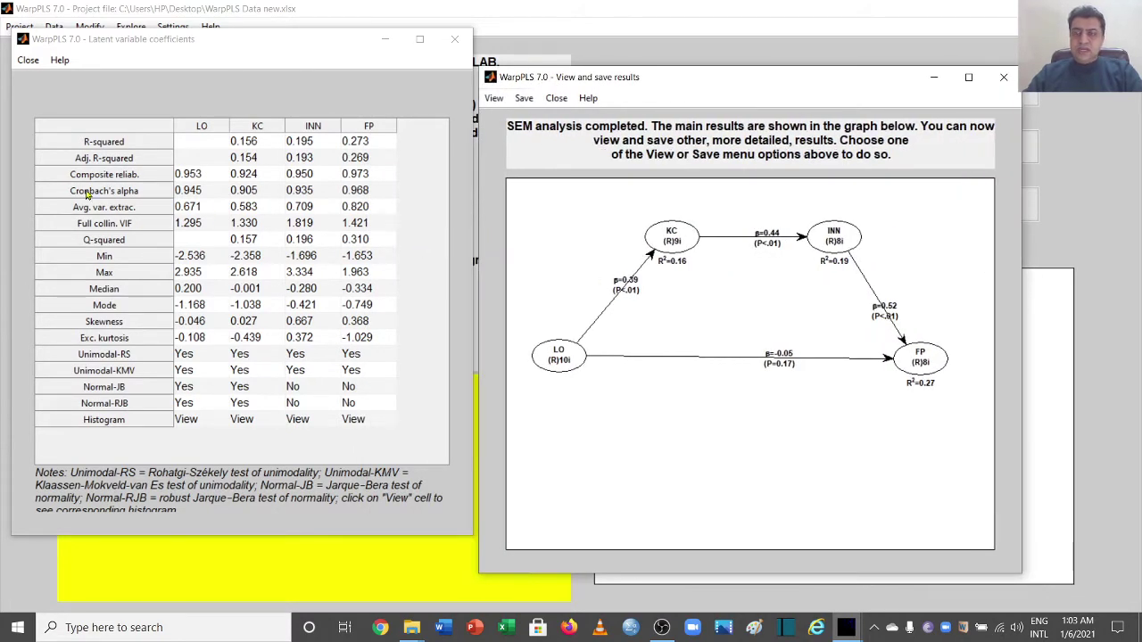
- Examine the composite reliability and Cronbach's alpha of LO, KC, INN and FP by highlighting each row
click(117, 175)
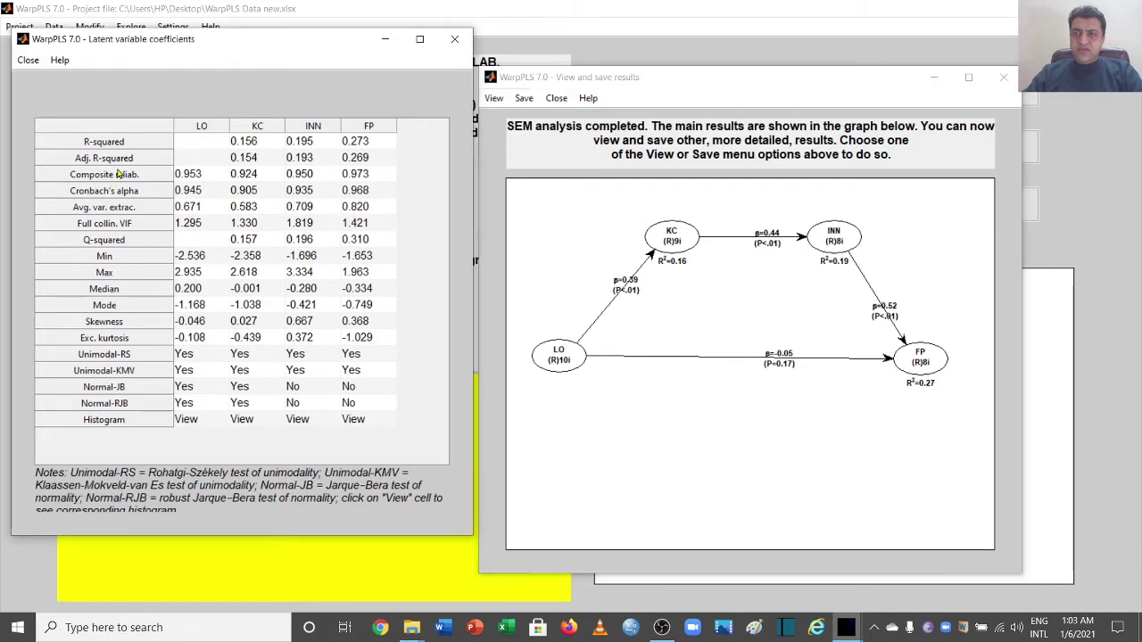
click(190, 177)
drag(190, 177, 376, 180)
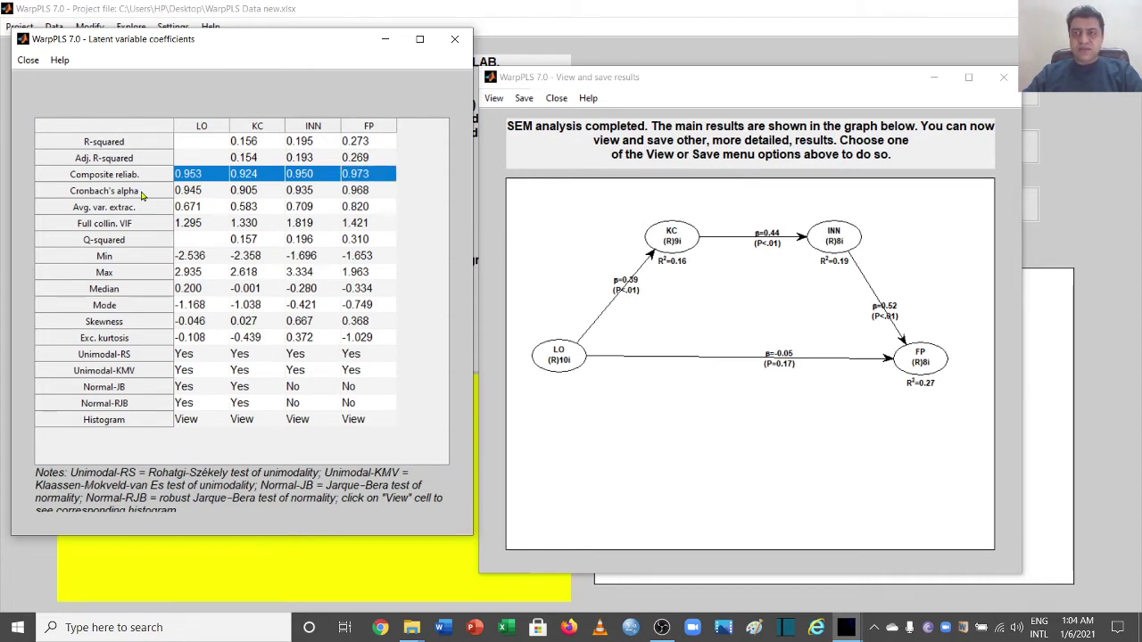
click(185, 193)
key(shift+Right)
key(shift+Right)
key(shift+Right)
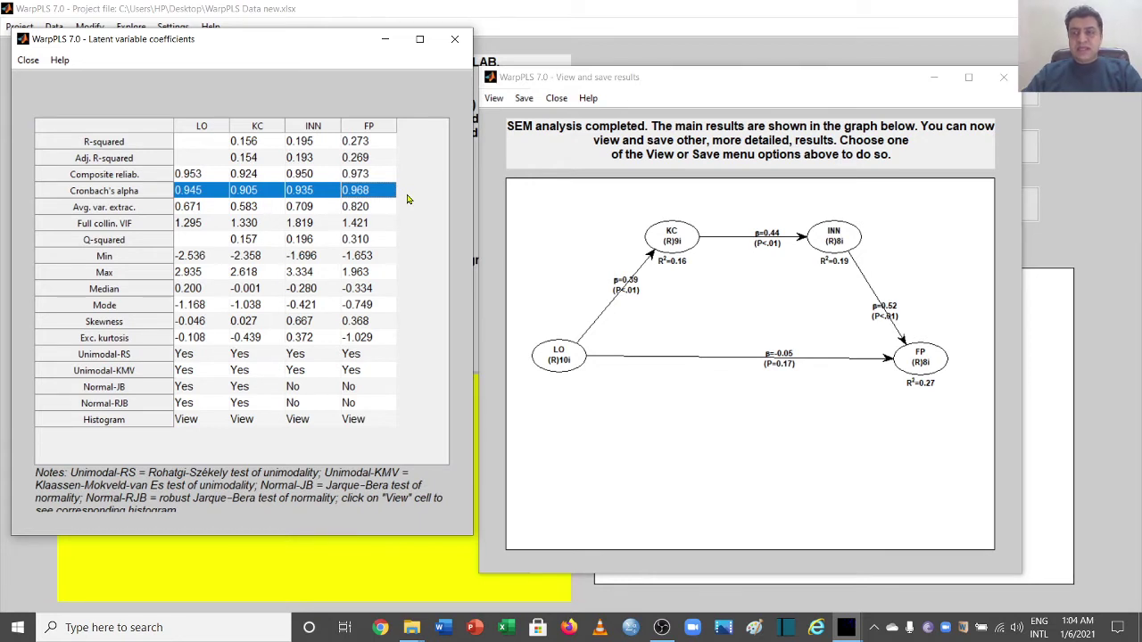
- Highlight the average variance extracted, full collinearity VIF, skewness and excess kurtosis of LO, KC, INN and FP
drag(183, 212, 349, 209)
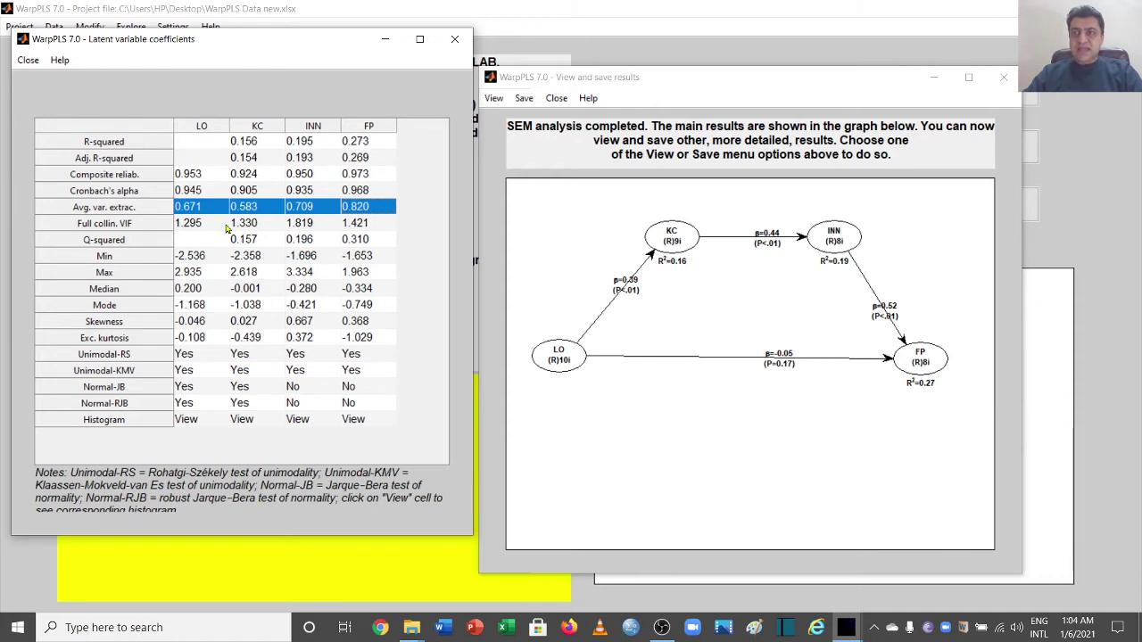
drag(200, 224, 361, 225)
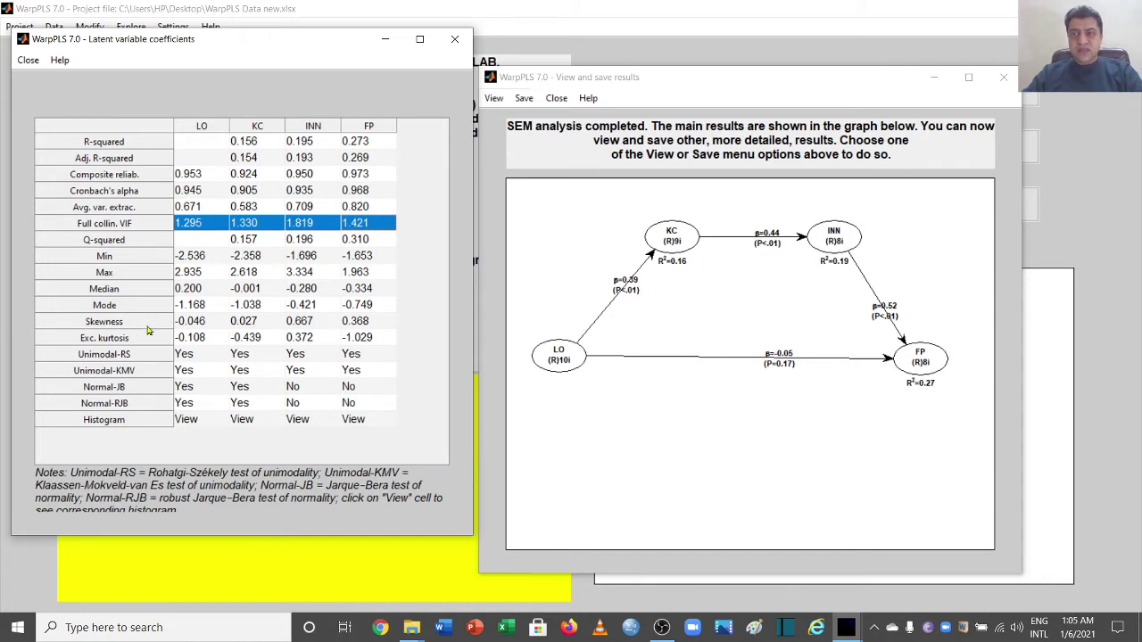
click(191, 324)
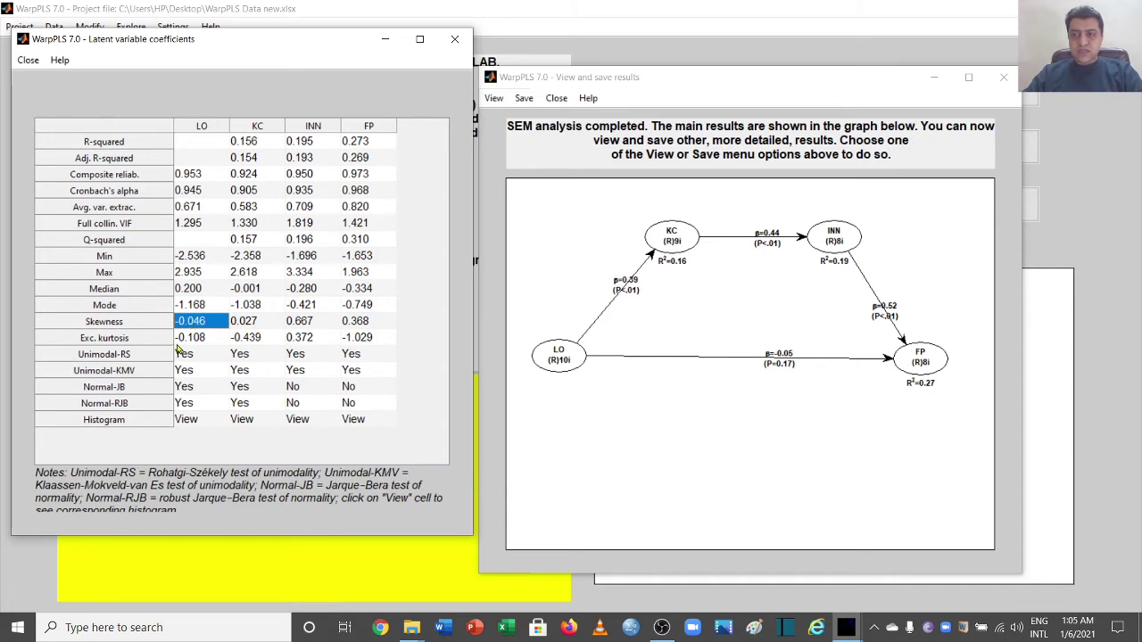
drag(185, 343, 363, 331)
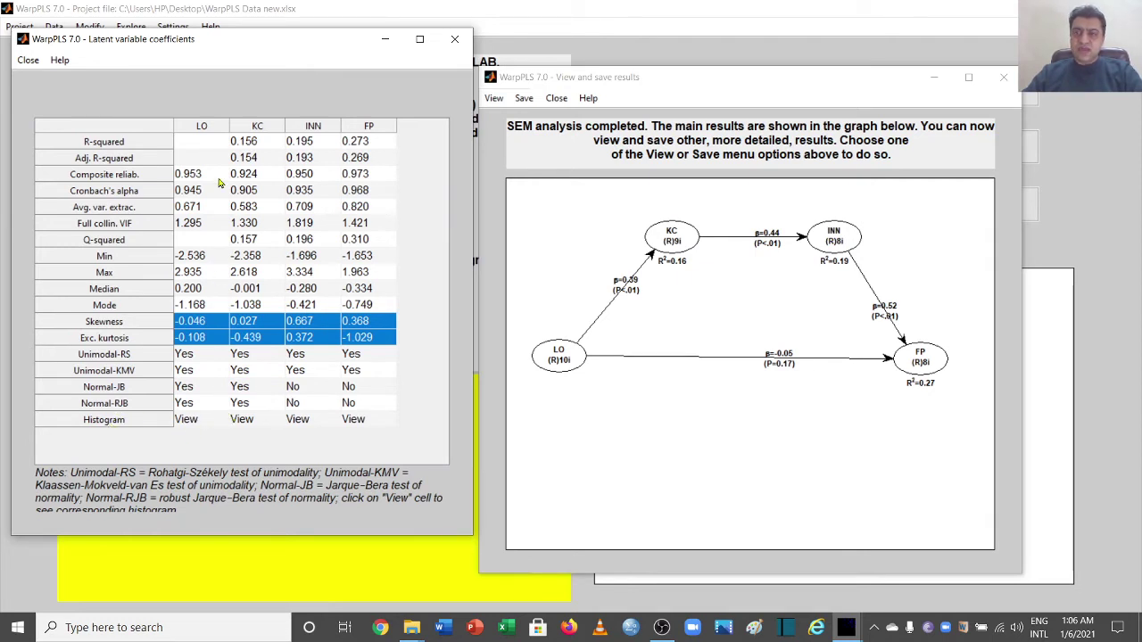
- View the histograms of LO, KC and INN one after another, check the INN plot's save option, and close each window
click(189, 421)
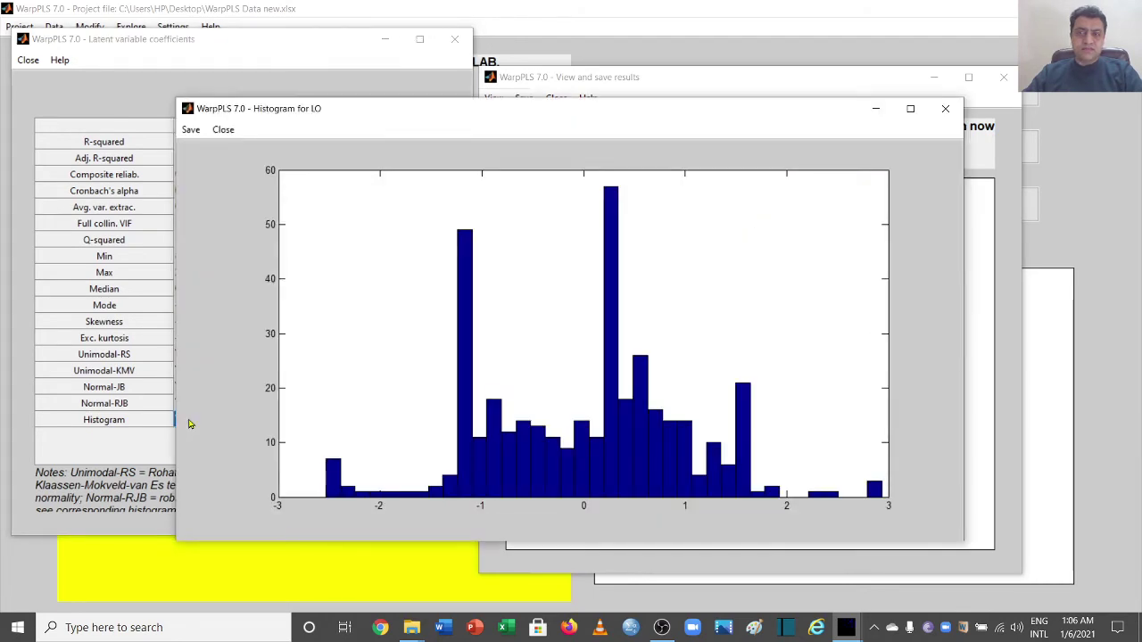
click(945, 108)
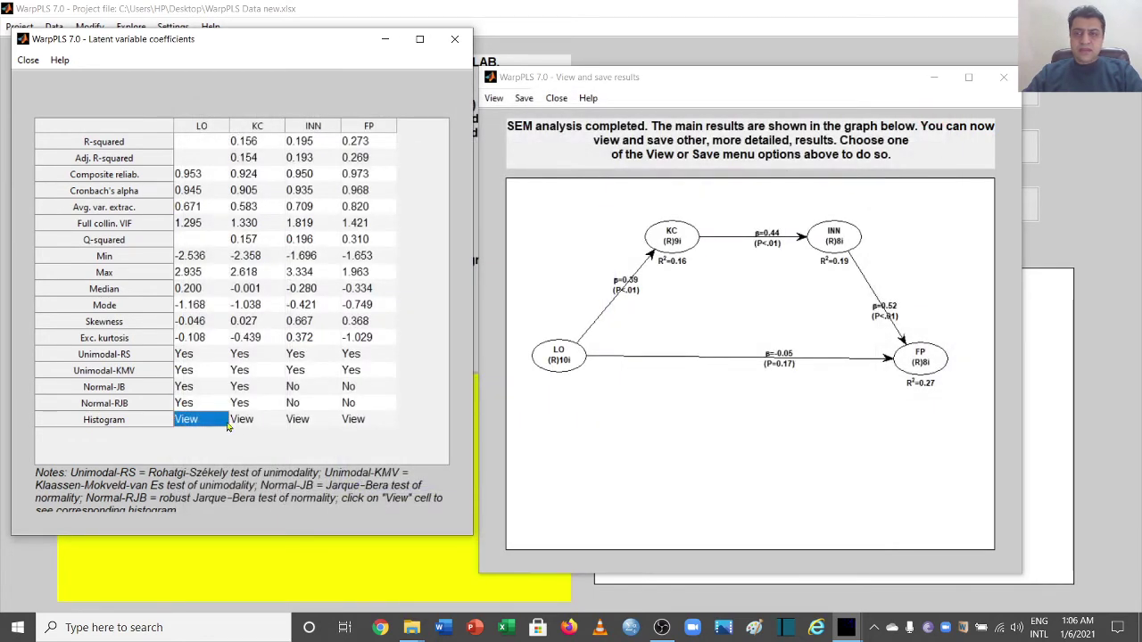
click(243, 420)
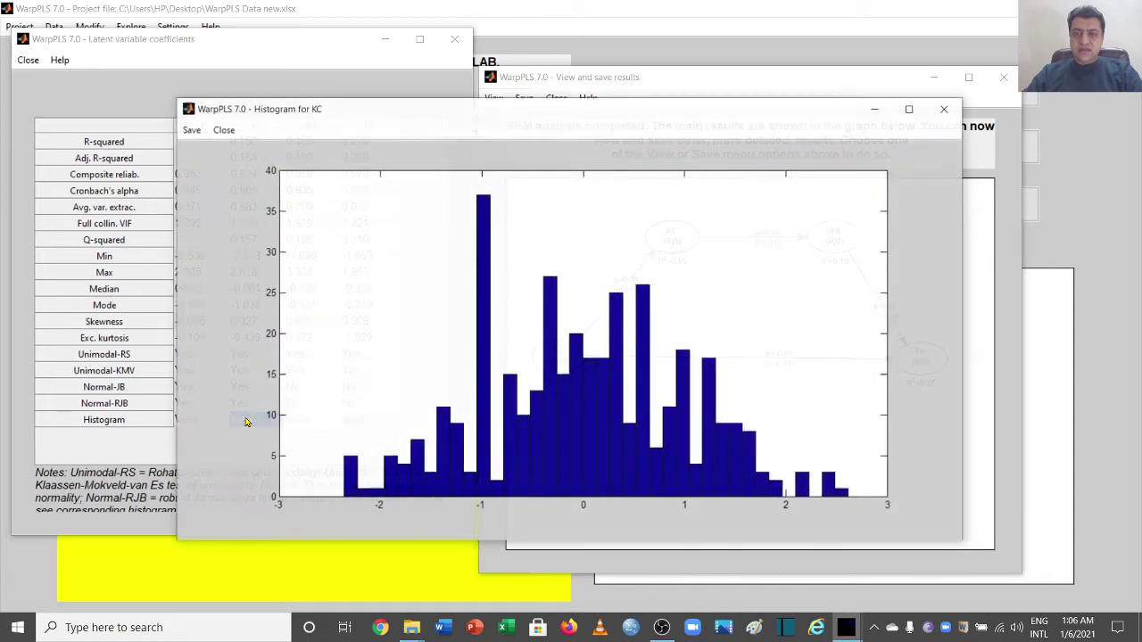
click(945, 108)
click(304, 421)
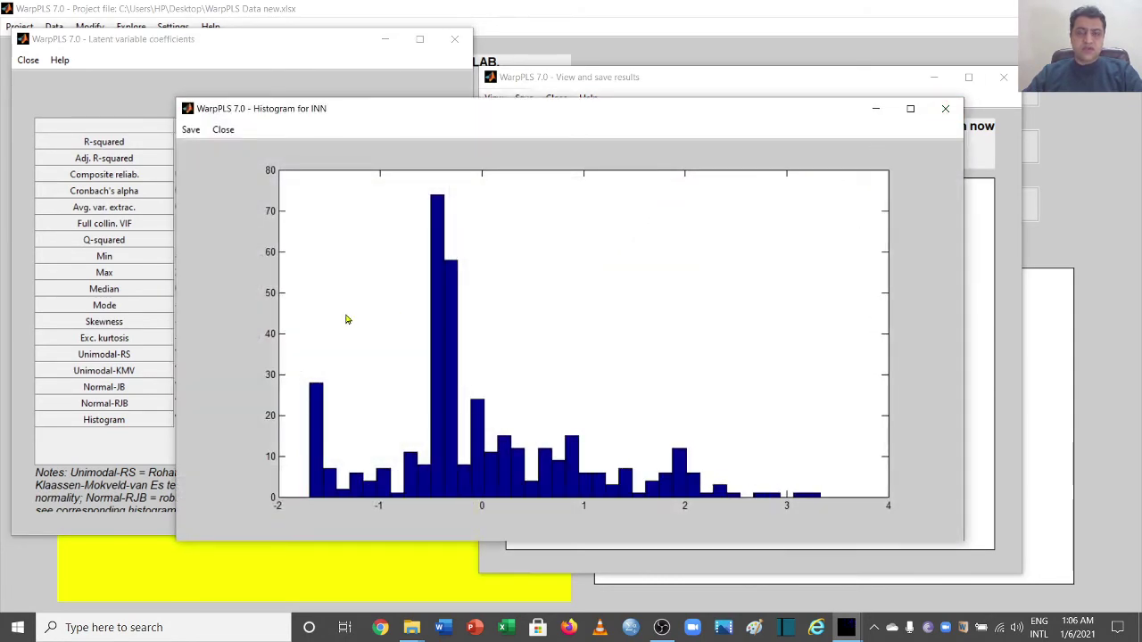
click(190, 131)
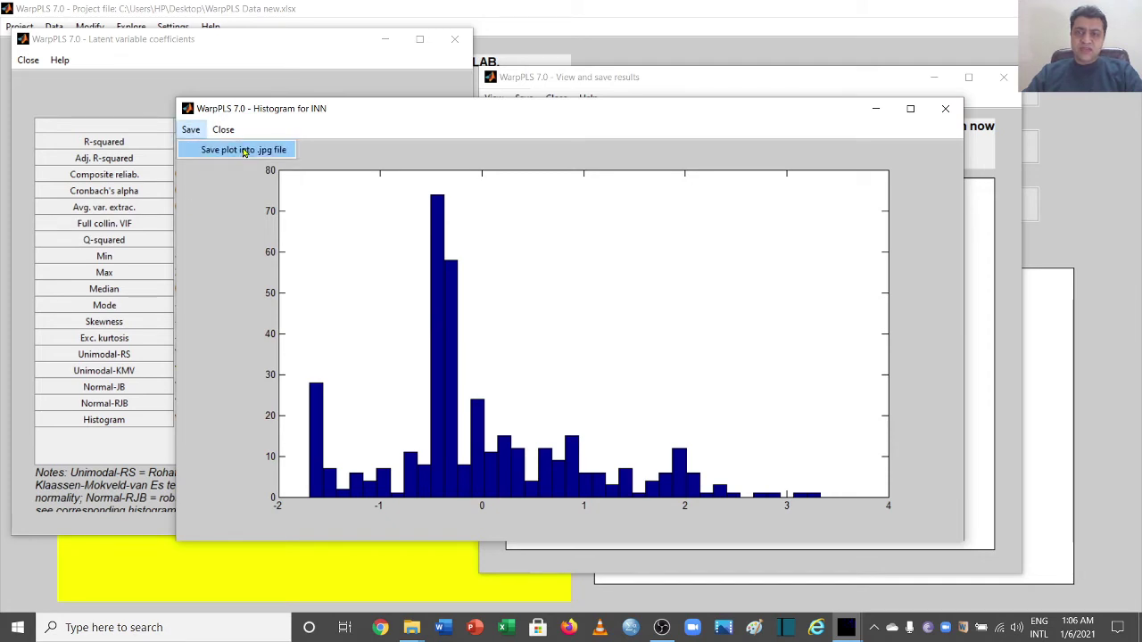
click(946, 109)
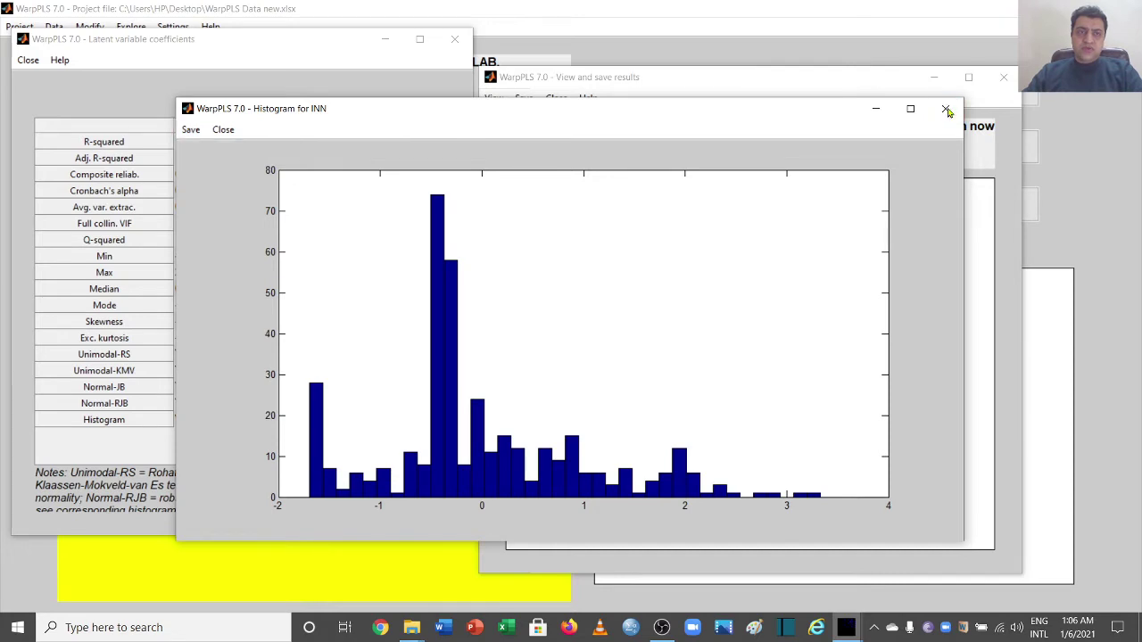
click(947, 111)
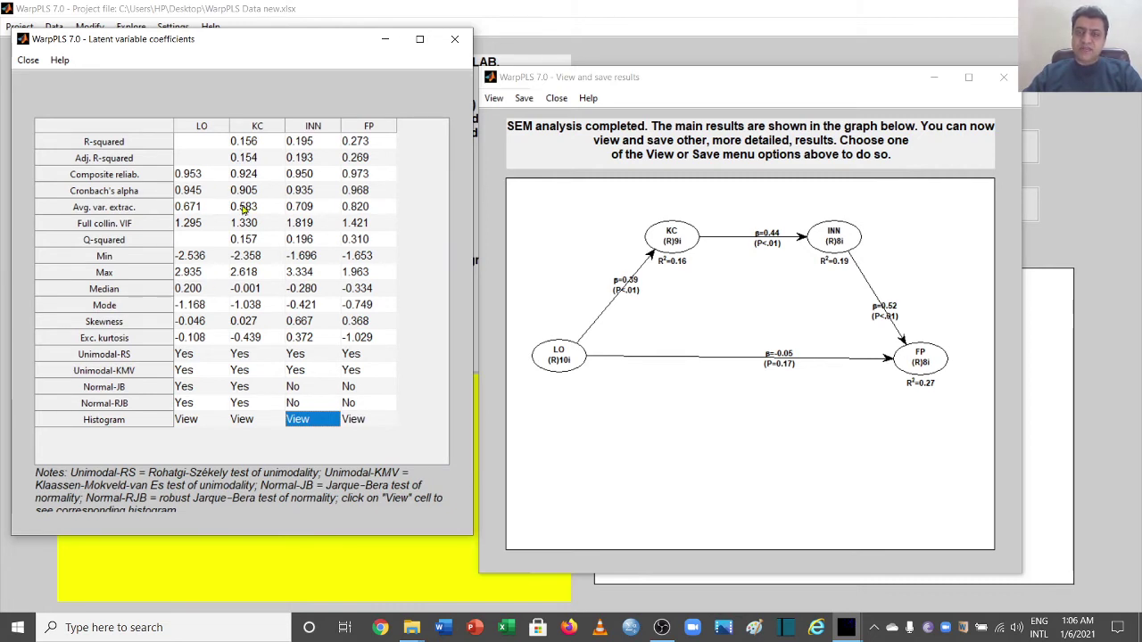
- Close the latent variable coefficients and explore additional coefficients and indices, displaying the discriminant validity coefficients (extended set)
click(456, 41)
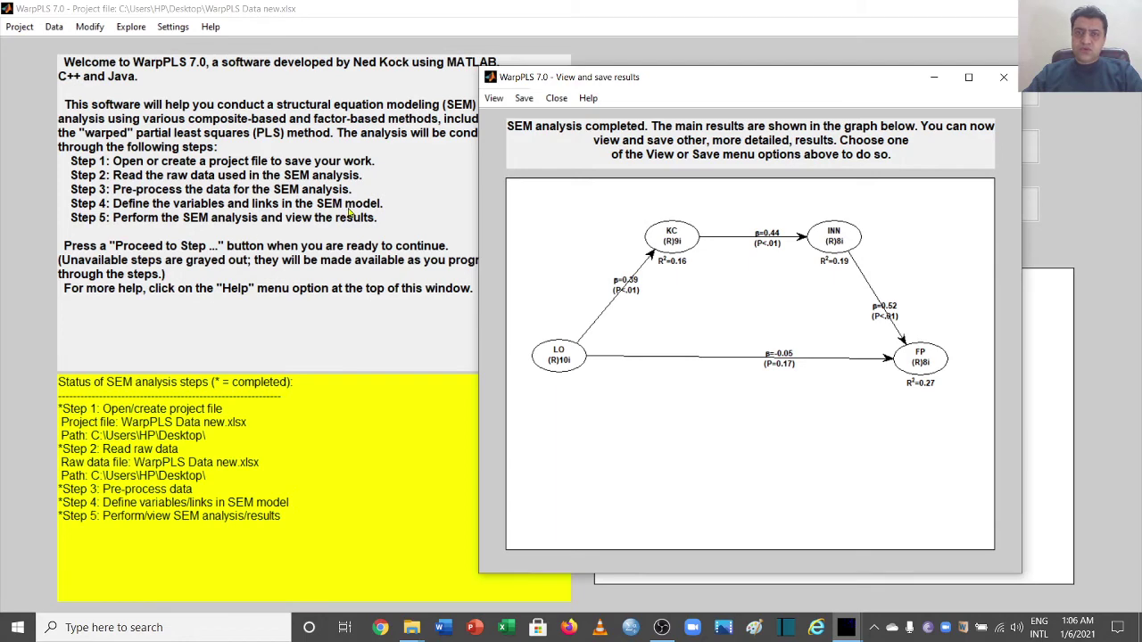
click(132, 27)
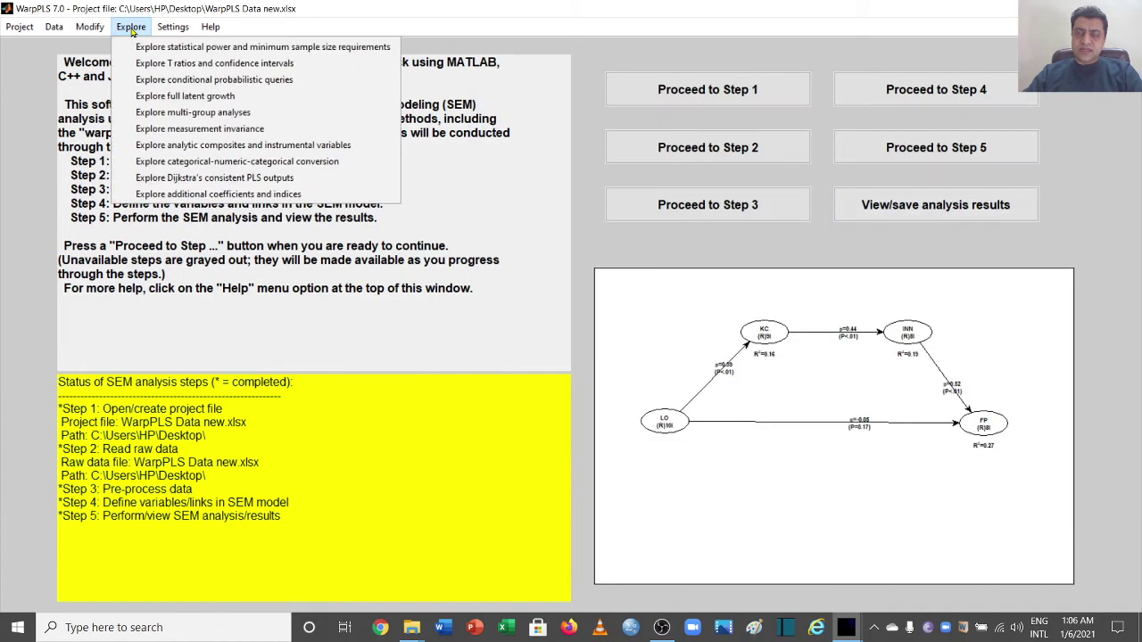
click(330, 195)
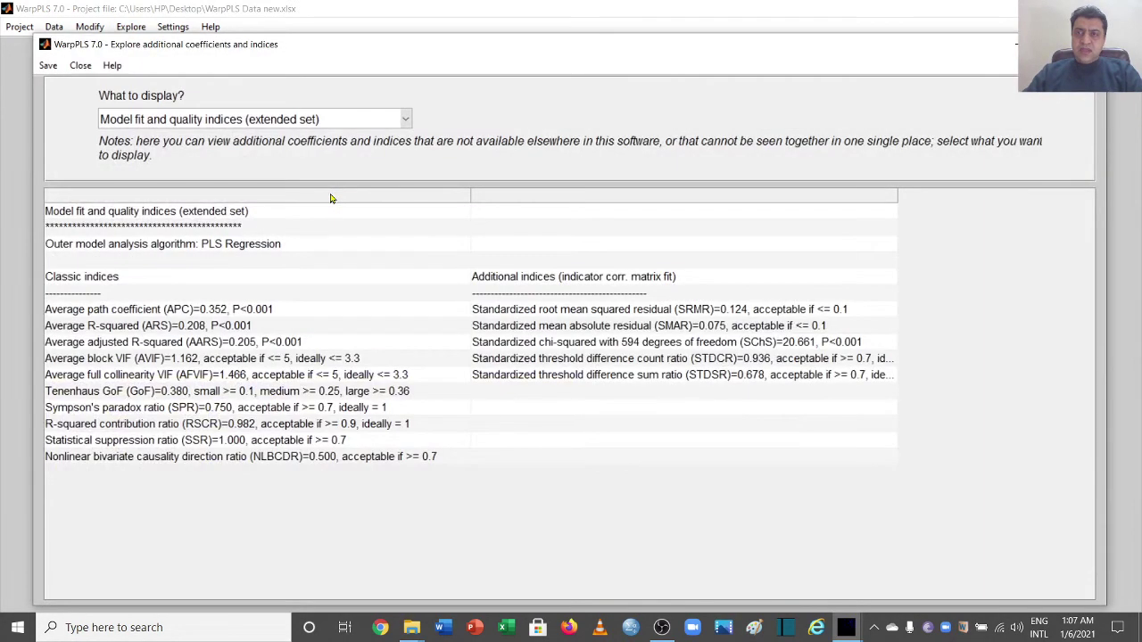
click(405, 119)
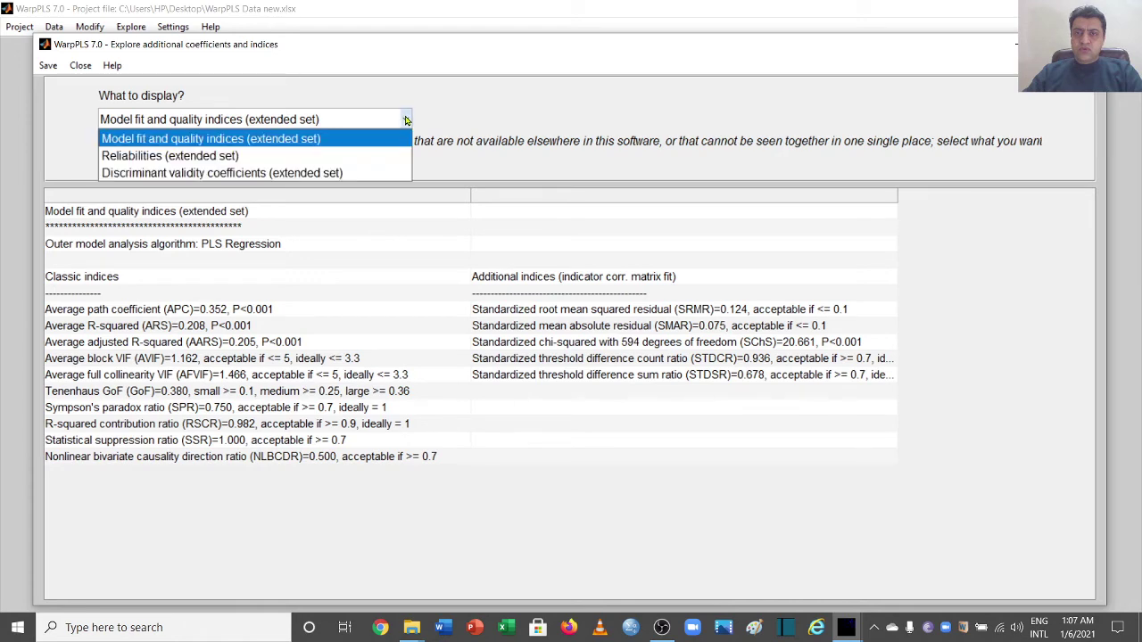
click(379, 174)
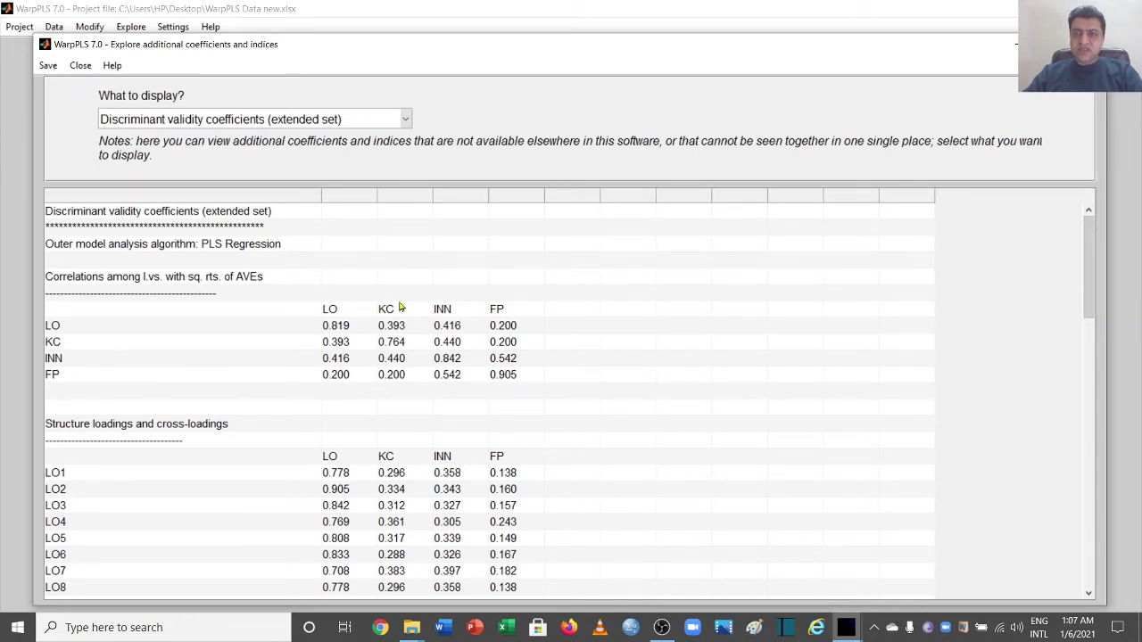
- Examine the structure loadings and cross-loadings, highlighting the LO1 to LO10 block, the KC1 value under KC and the IN1 value under INN
drag(1090, 274, 1100, 336)
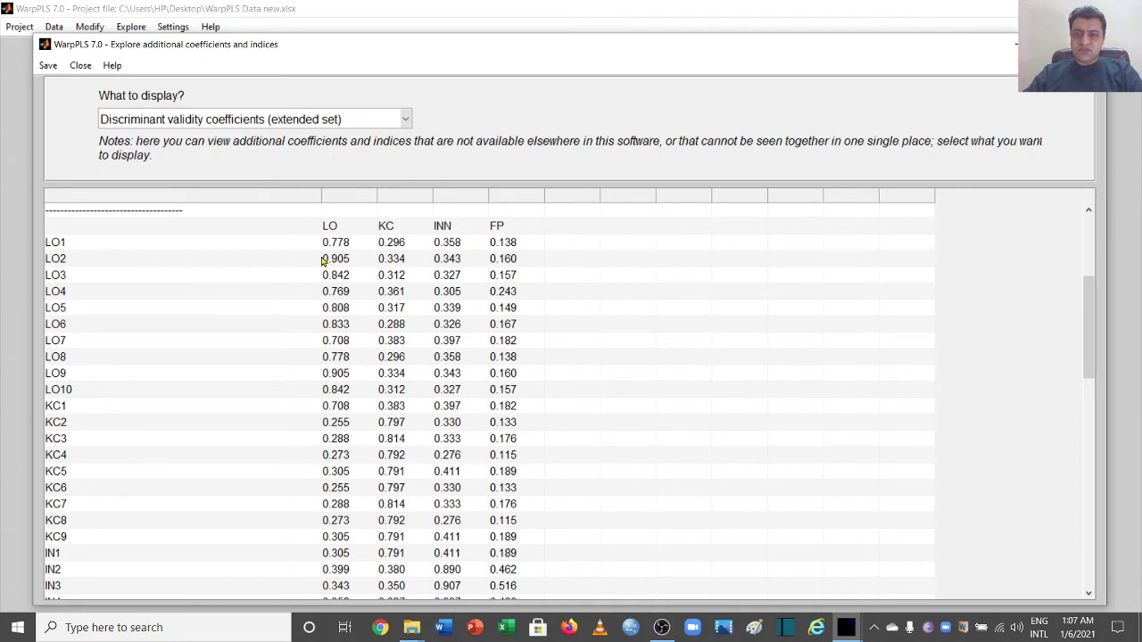
drag(325, 244, 517, 399)
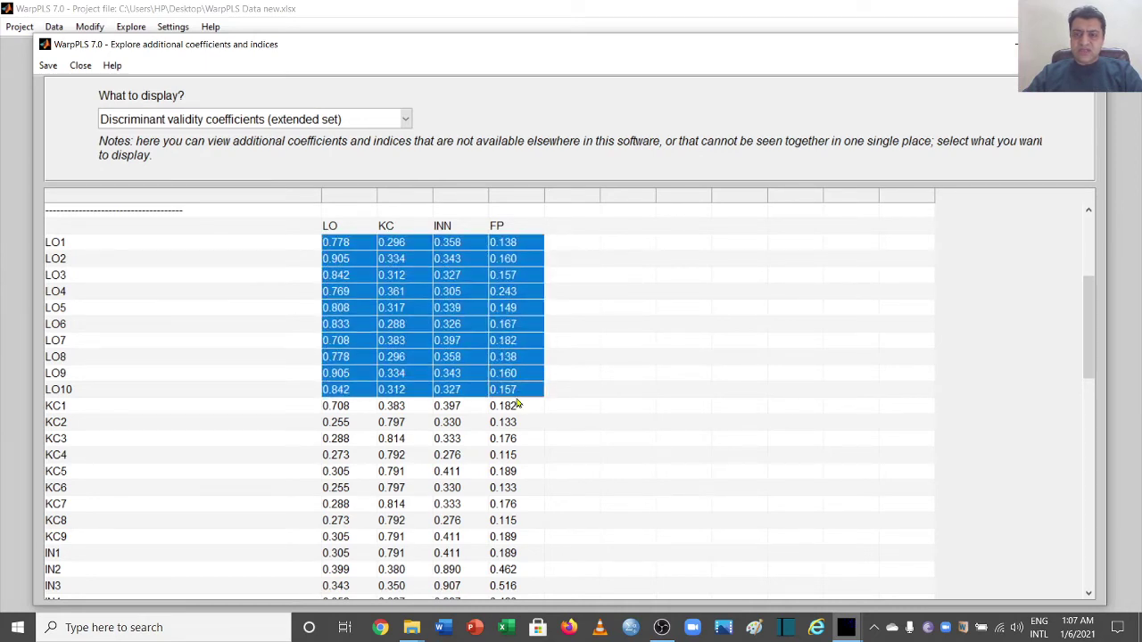
click(389, 407)
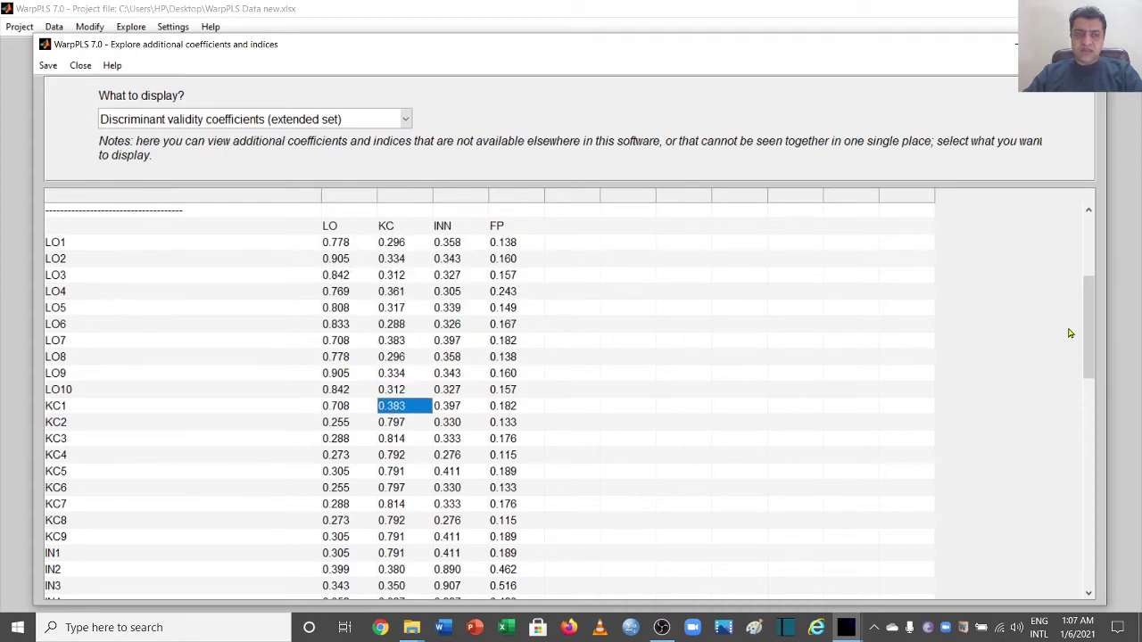
drag(1088, 334, 1096, 383)
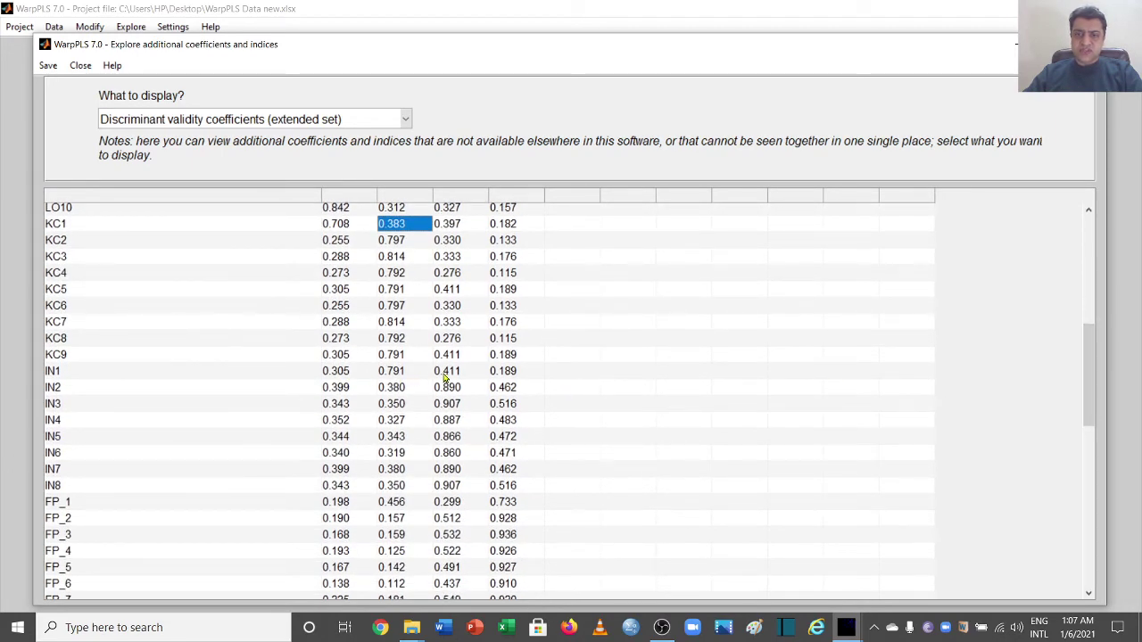
click(455, 375)
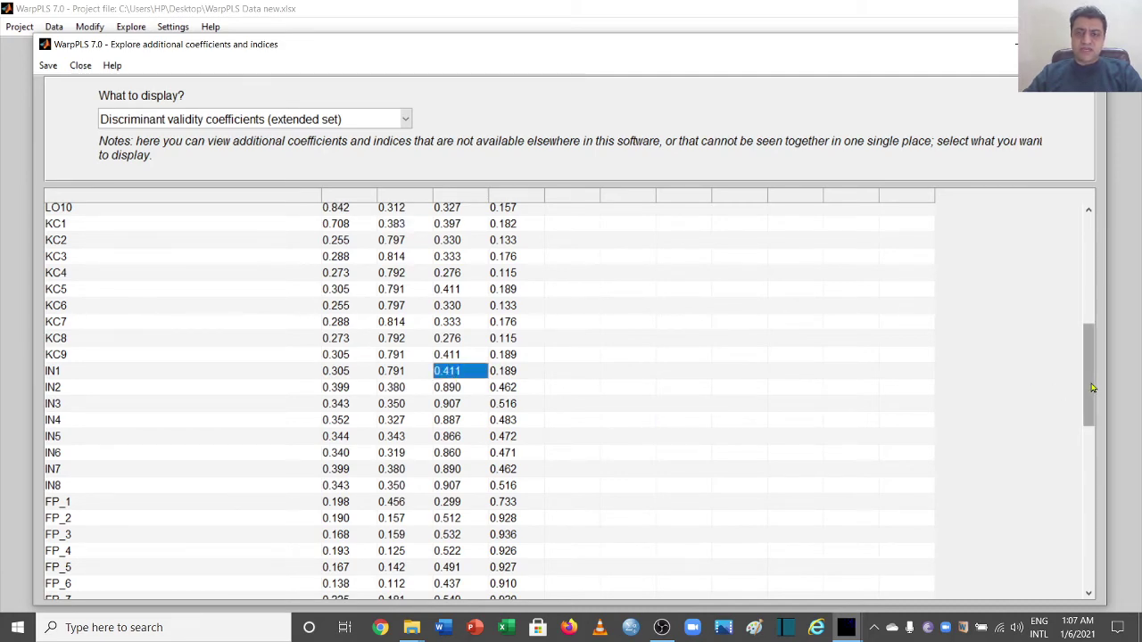
- Examine the HTMT ratios and their 90 percent confidence intervals, highlighting the ratio matrix and the LO–KC interval
drag(1092, 388, 1101, 471)
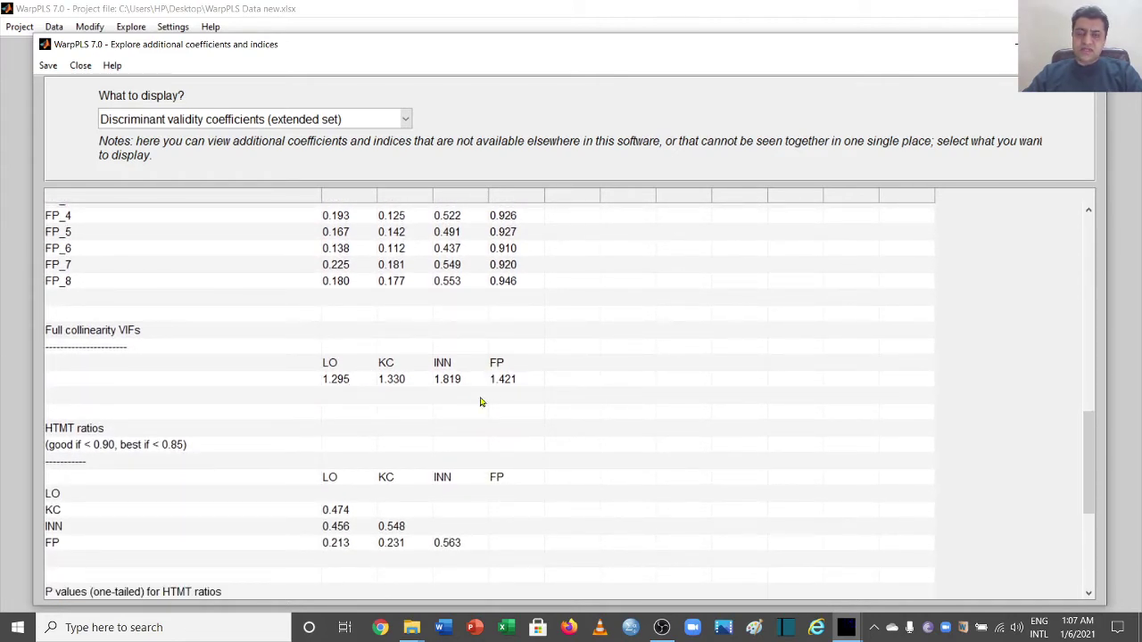
scroll(186, 375, down, 4)
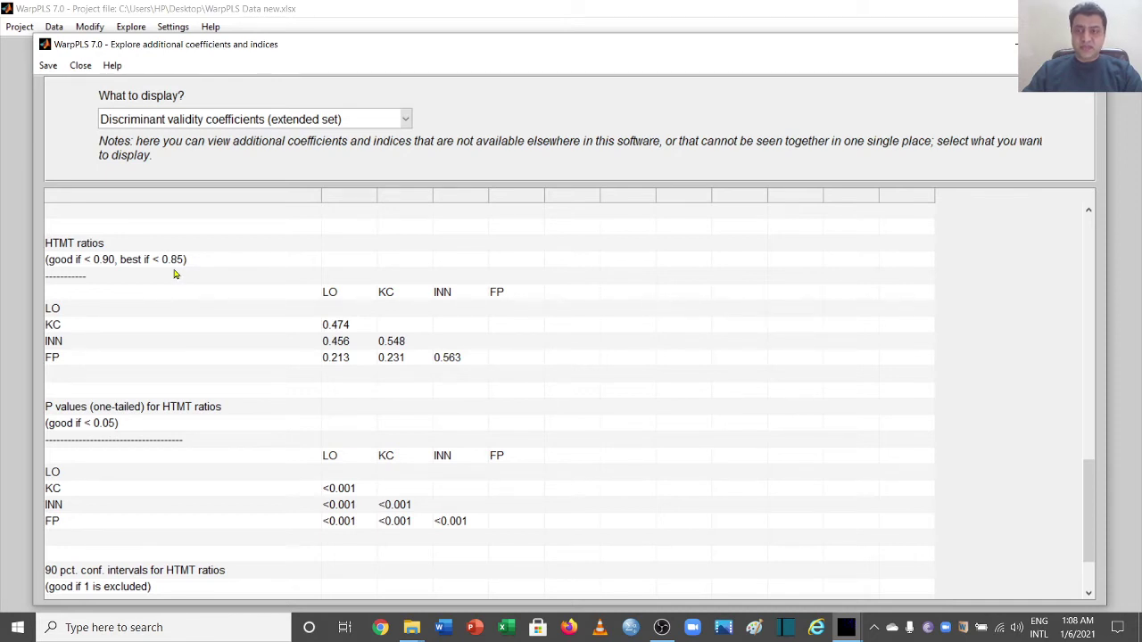
drag(334, 327, 453, 366)
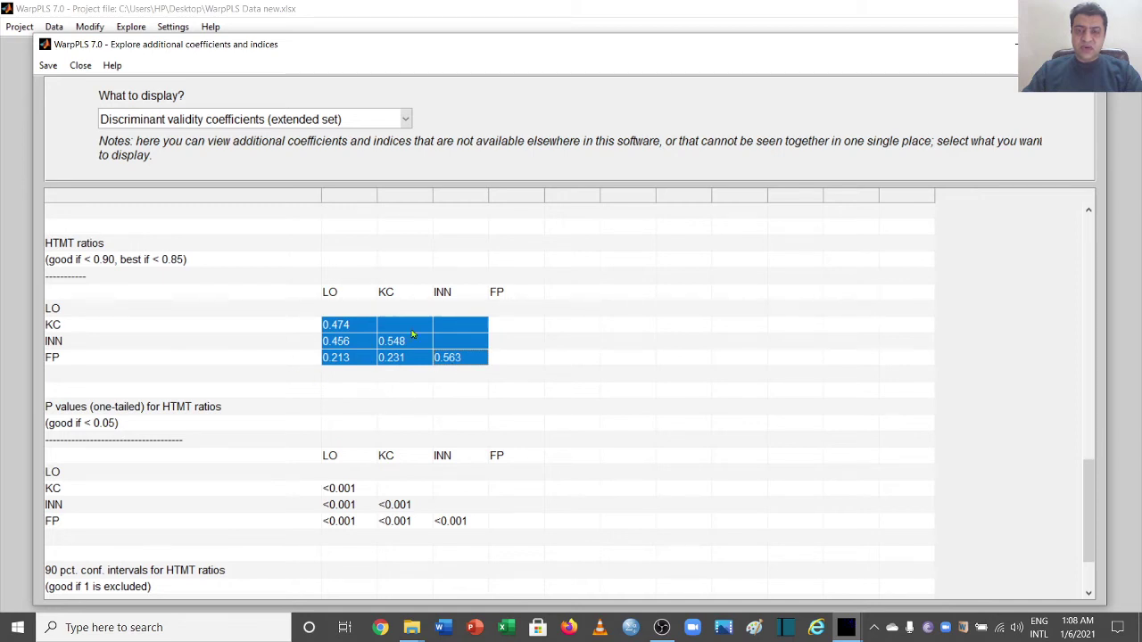
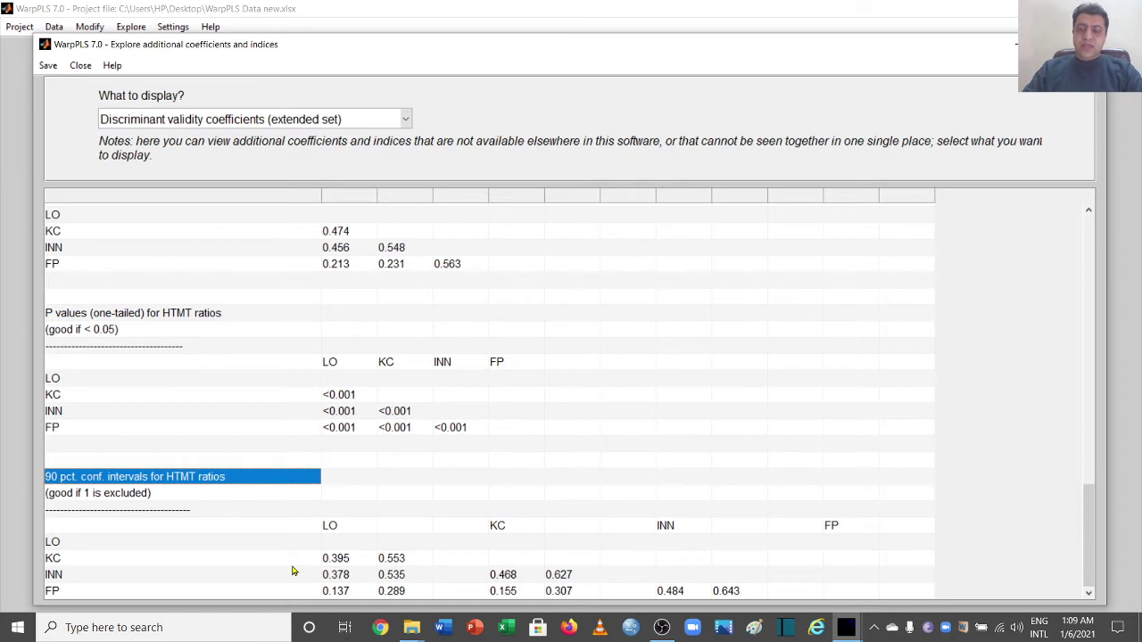
drag(397, 558, 330, 559)
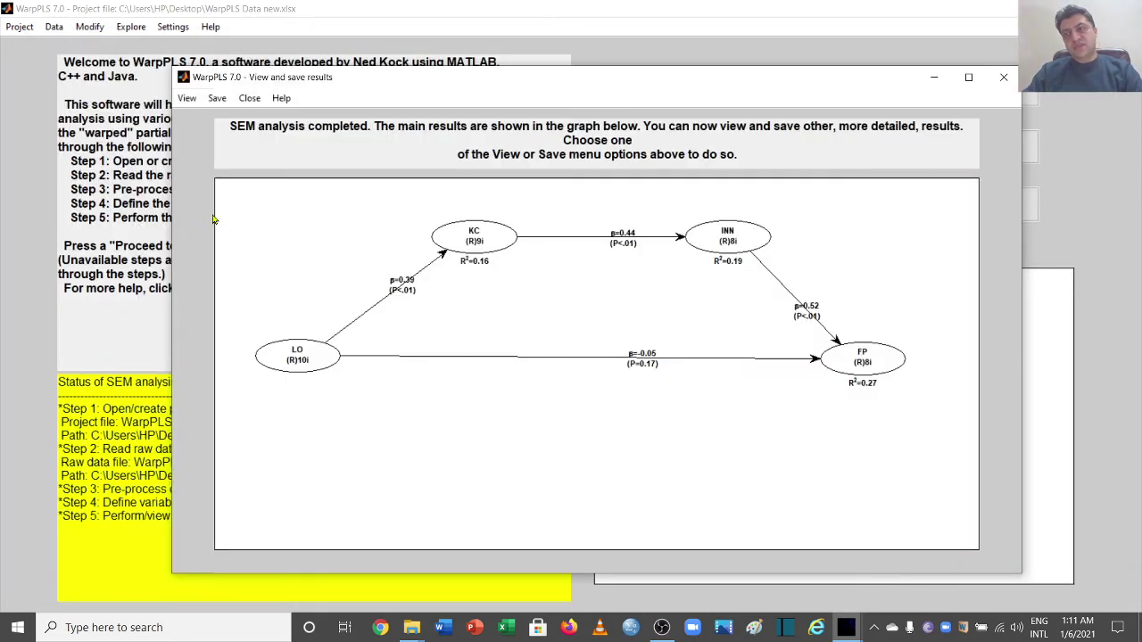
- View the correlations among latent variables with square roots of AVEs from the SEM results
click(187, 98)
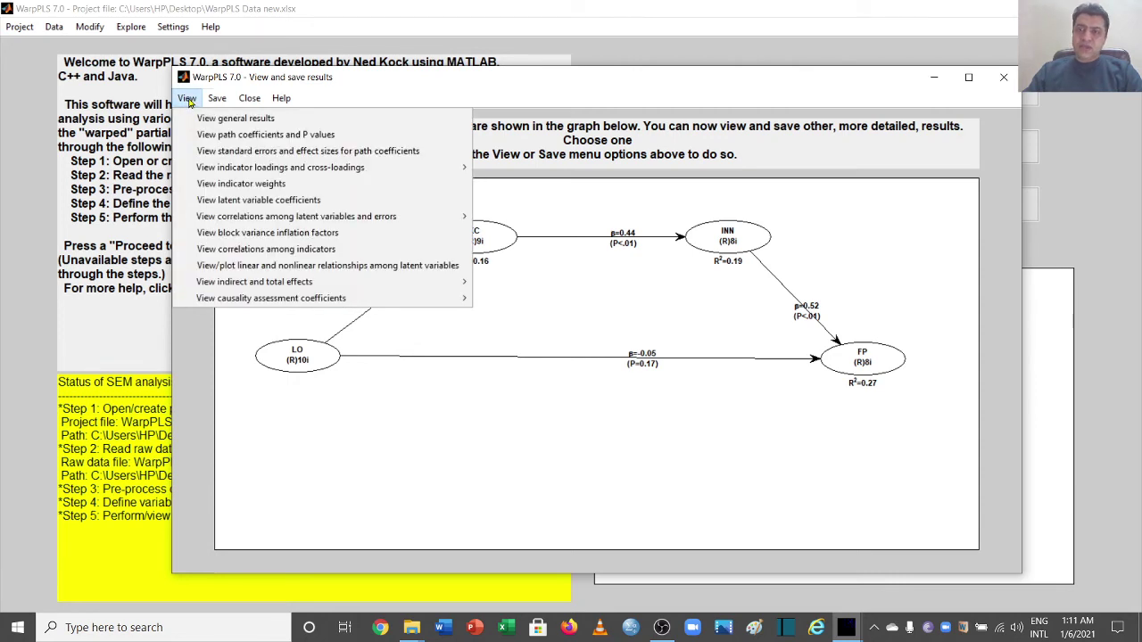
mouse_move(262, 219)
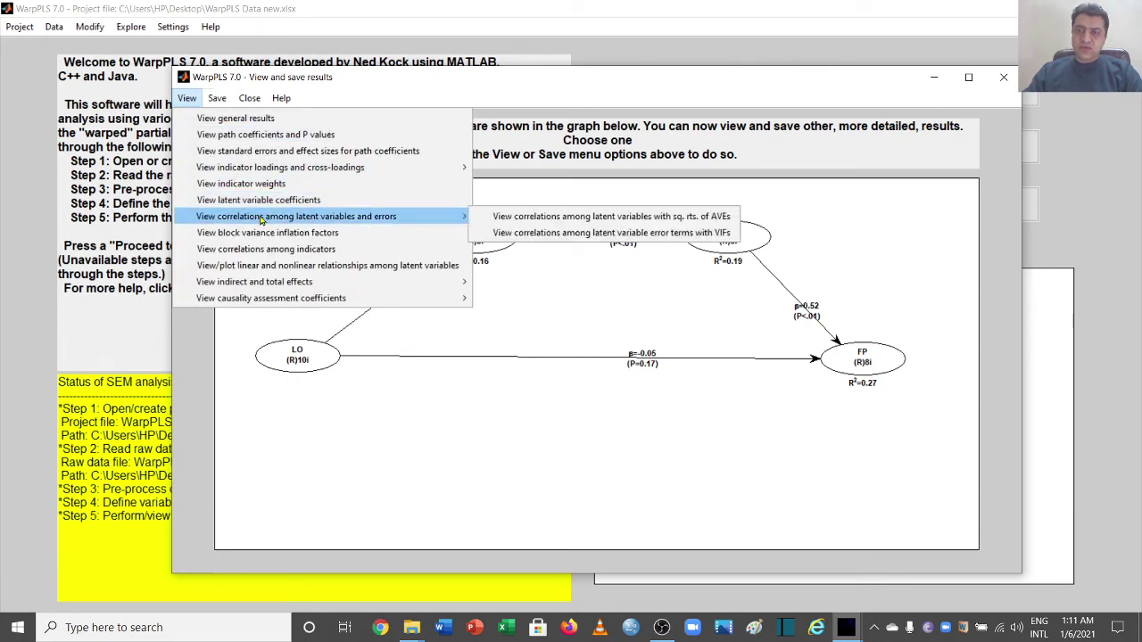
click(520, 223)
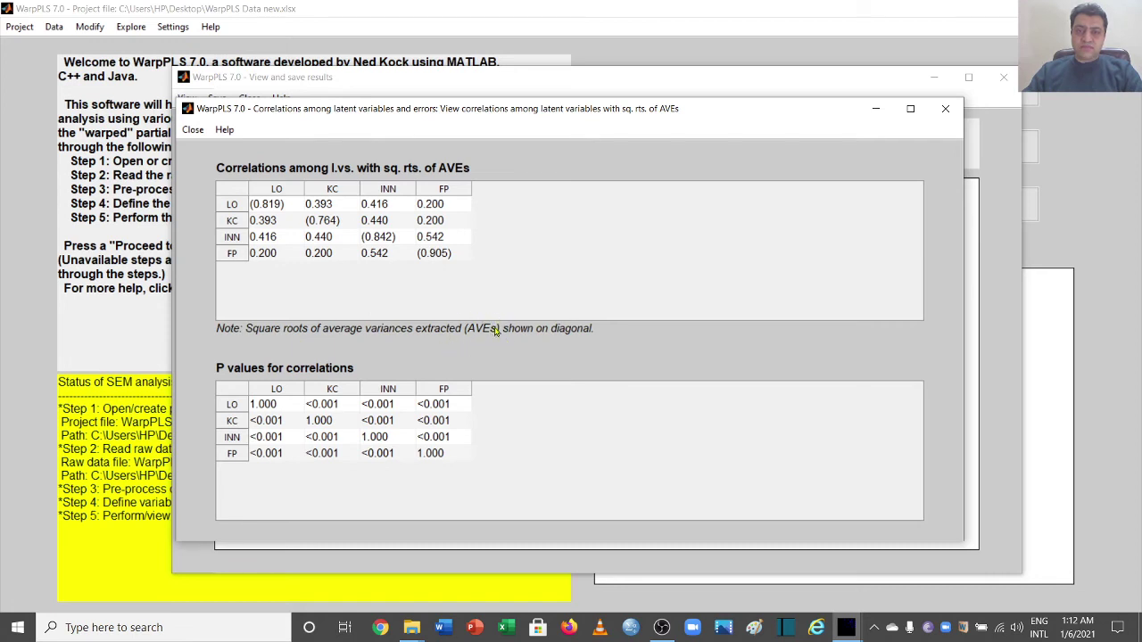
- Point out the square roots of AVEs for LO, KC, INN and FP along the diagonal of the correlation table
click(276, 207)
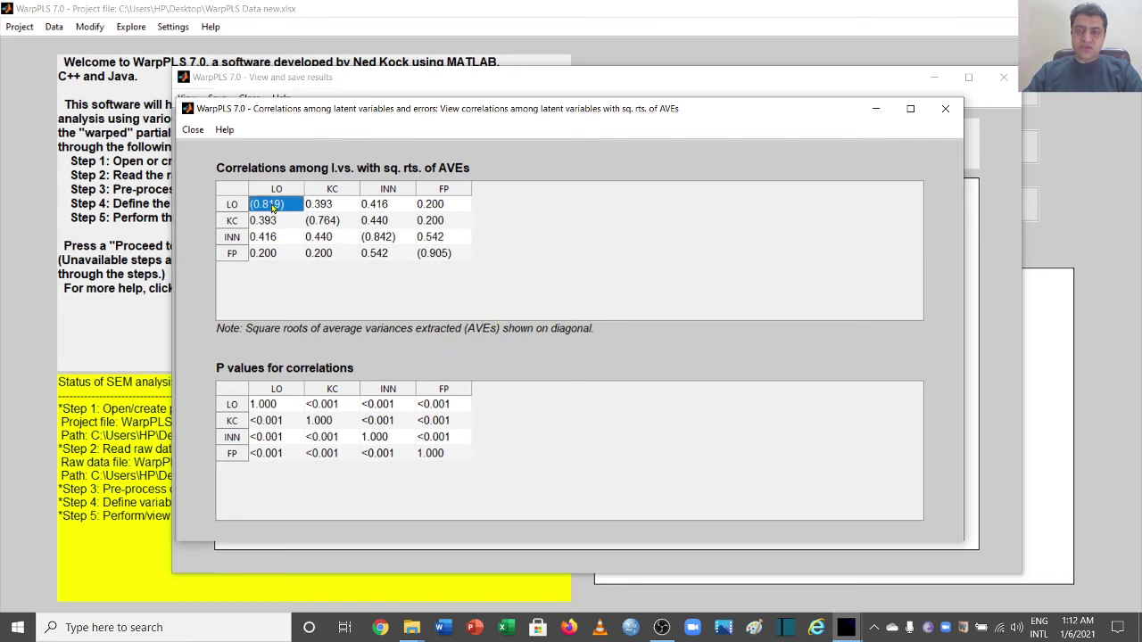
click(330, 222)
click(374, 237)
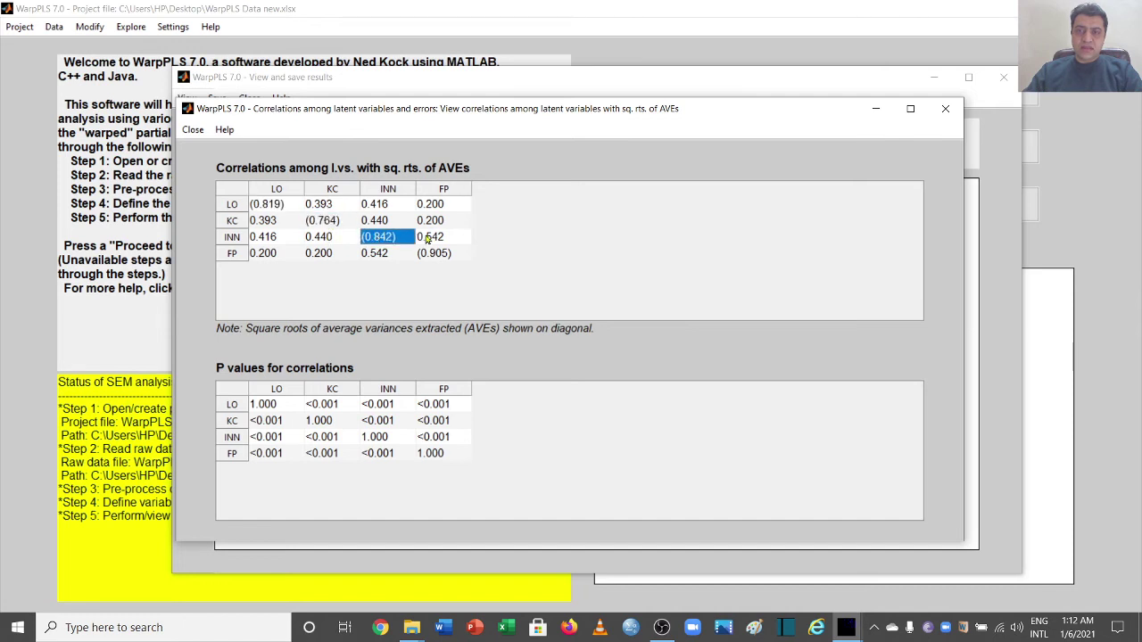
click(429, 238)
click(436, 253)
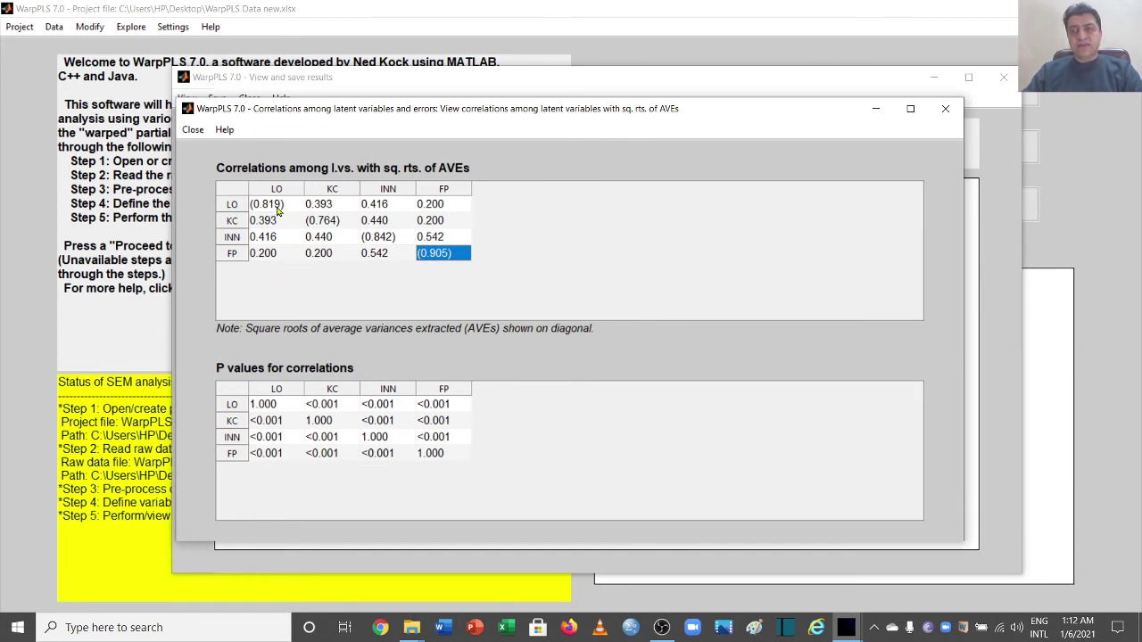
- Compare the square roots of AVEs with the correlations by highlighting the LO, KC and FP columns, and highlight all P values for correlations
drag(279, 207, 275, 256)
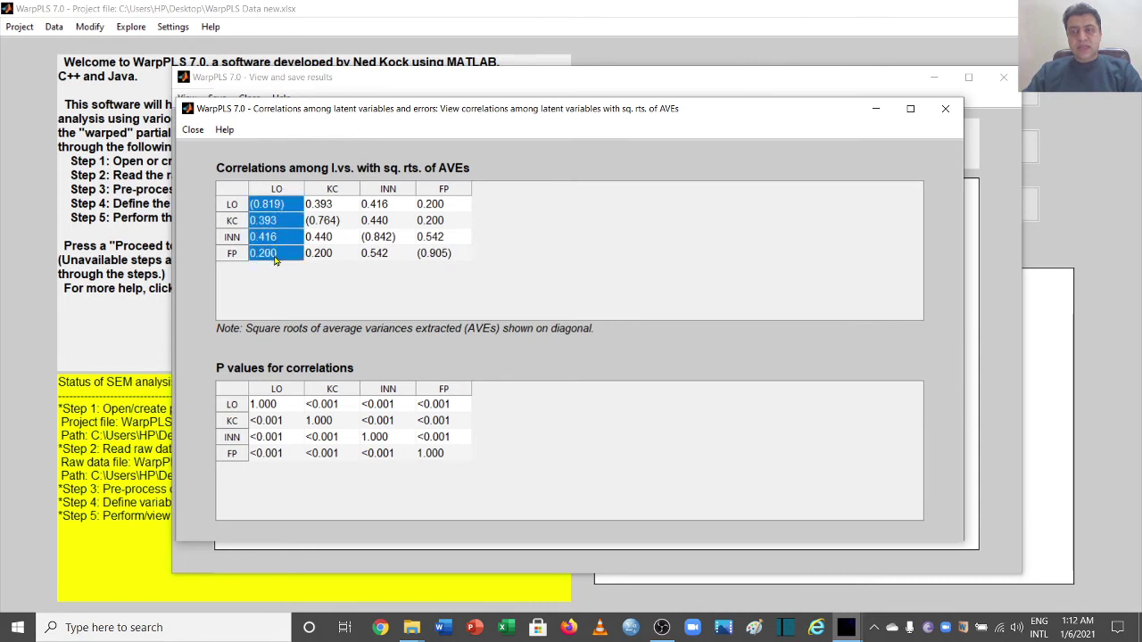
click(277, 208)
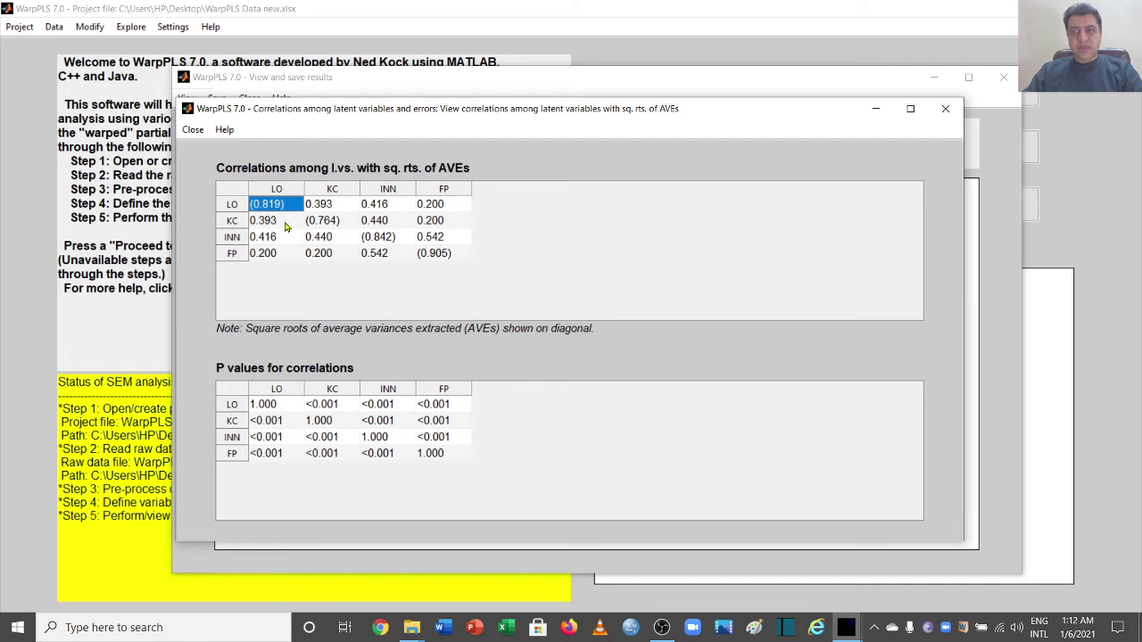
click(277, 221)
drag(277, 220, 276, 253)
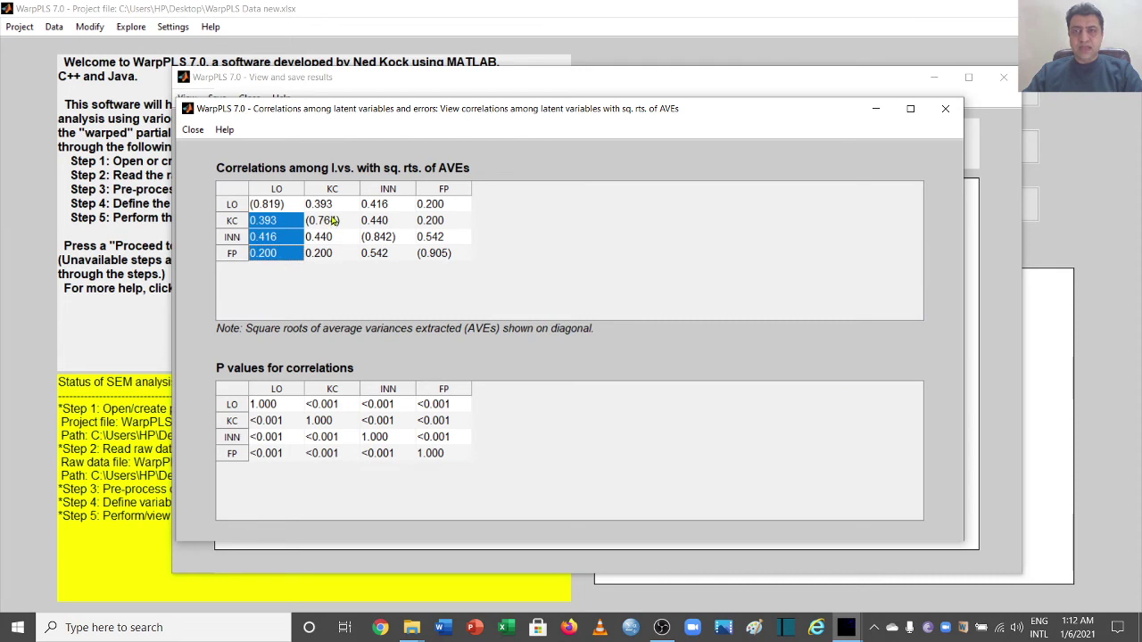
drag(325, 209, 326, 256)
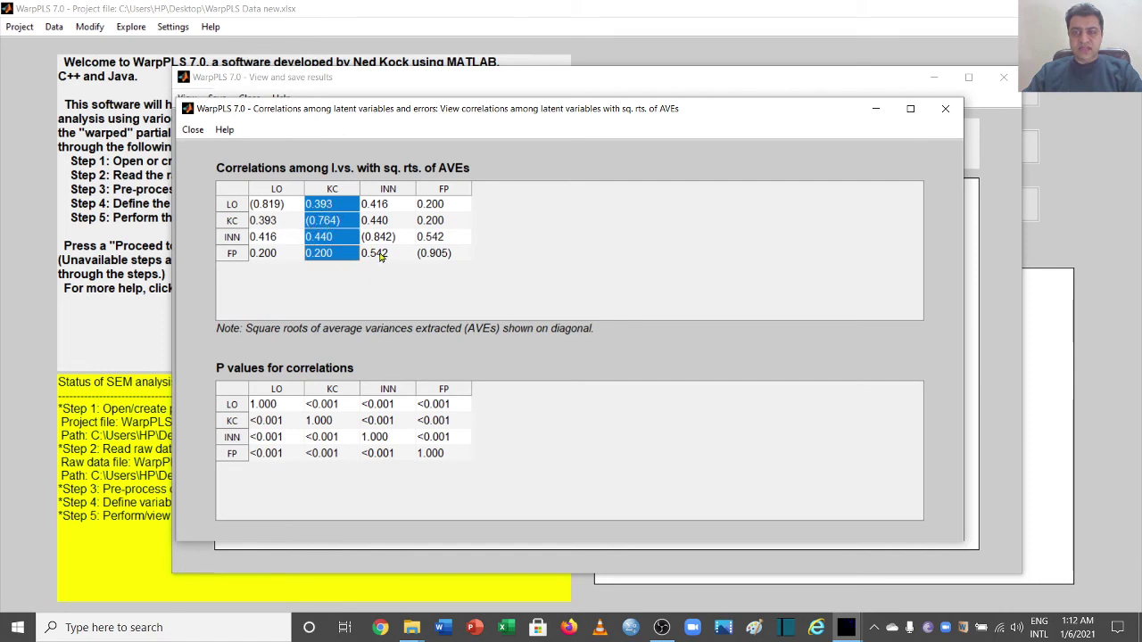
drag(378, 257, 437, 259)
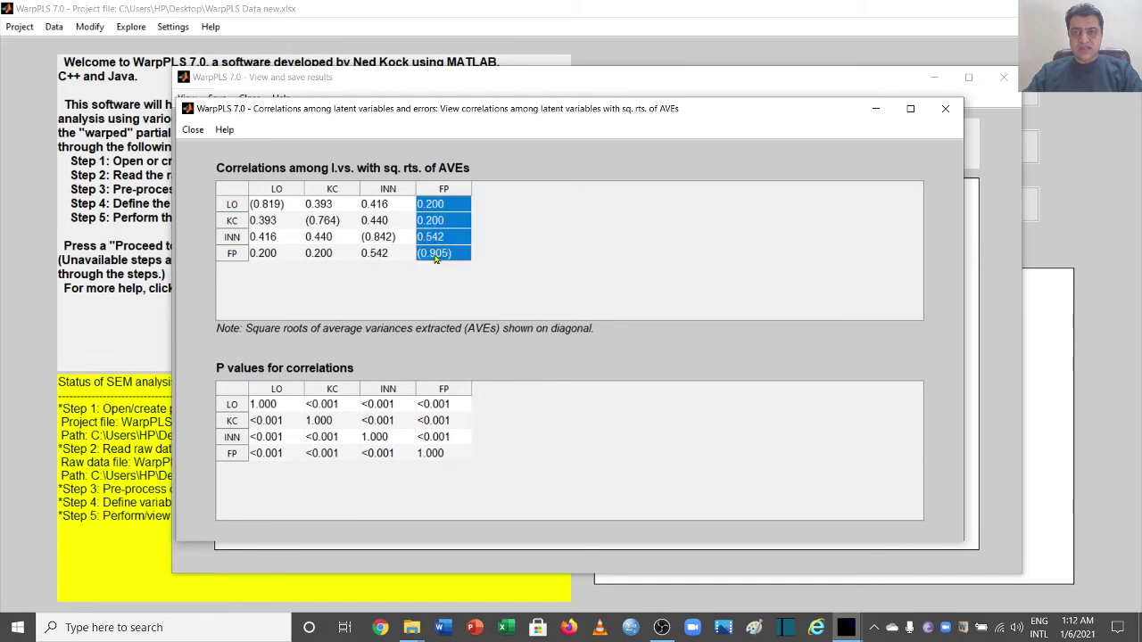
drag(264, 406, 440, 453)
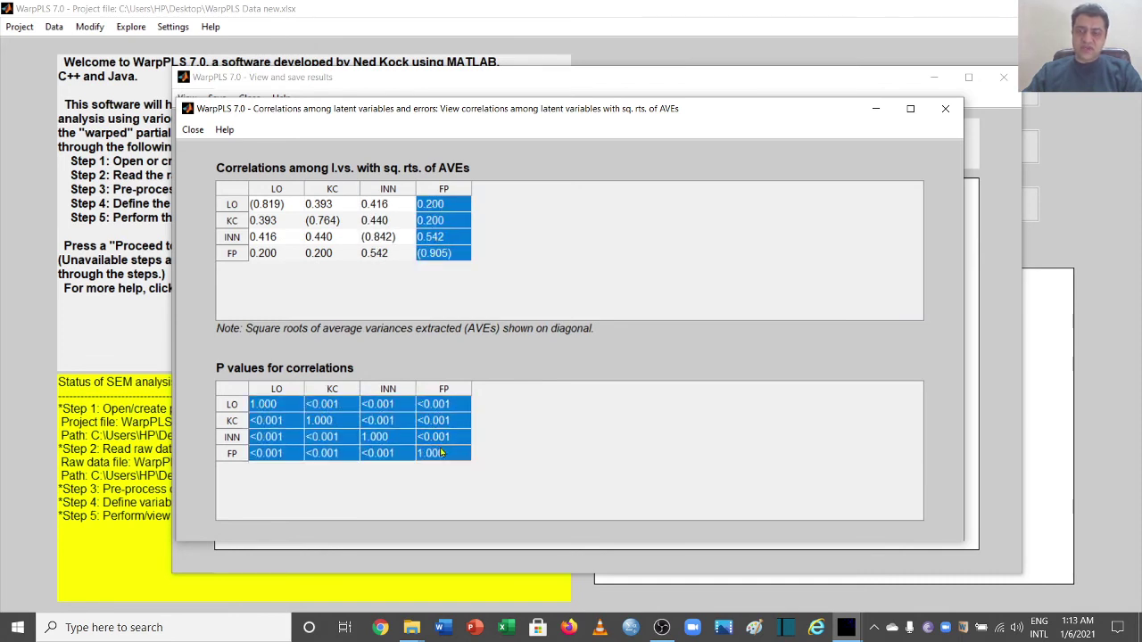